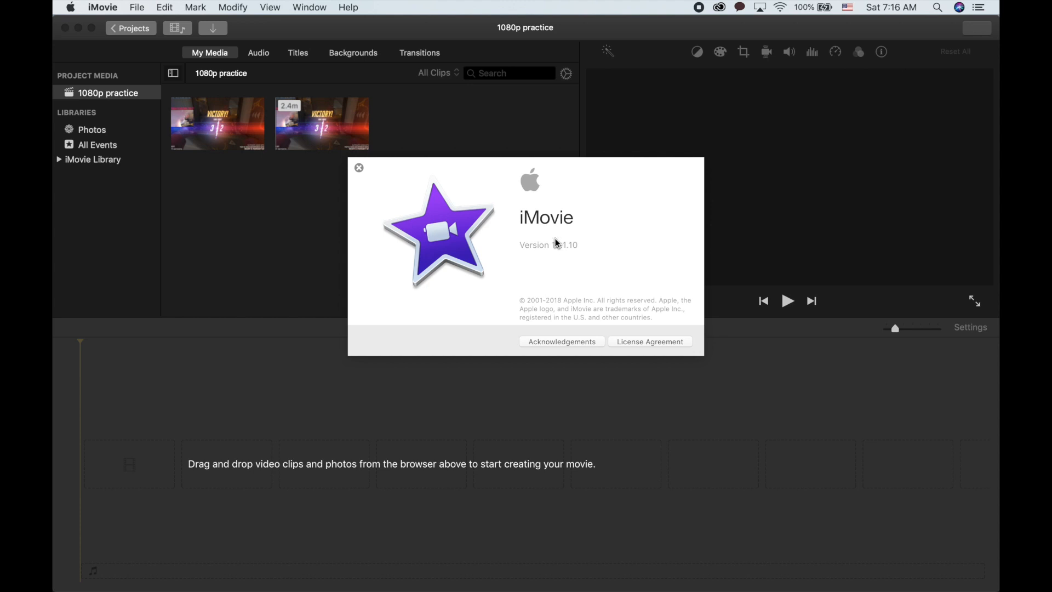
# - Close the About box and add the second gameplay clip from the media browser to the empty timeline
pyautogui.click(360, 167)
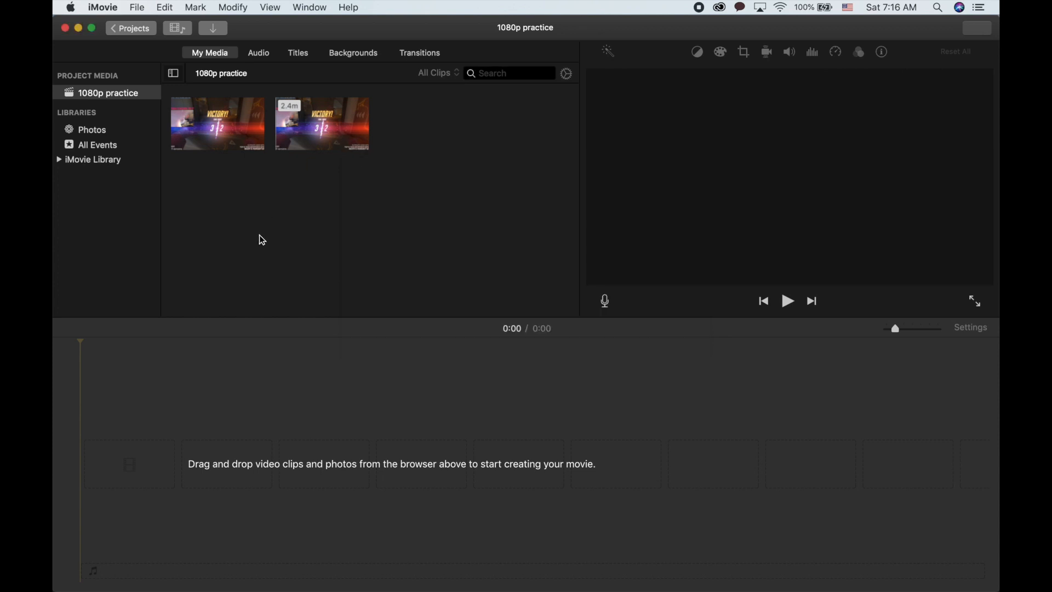
pyautogui.click(326, 121)
pyautogui.moveTo(308, 125); pyautogui.dragTo(227, 461)
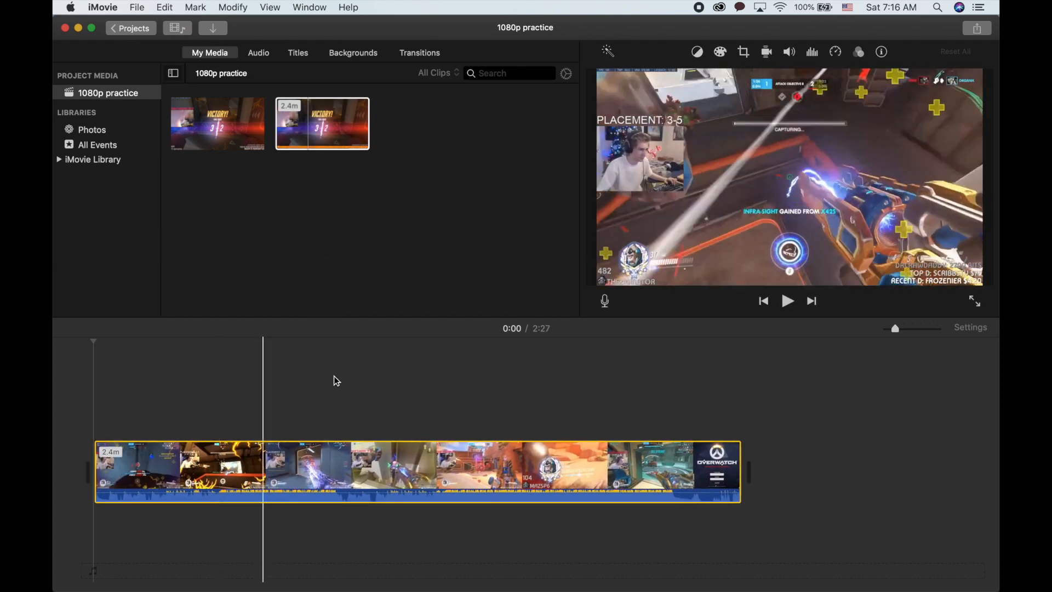
# - Inspect the YouTube share resolution options and the project settings, cancelling both without changes
pyautogui.click(969, 32)
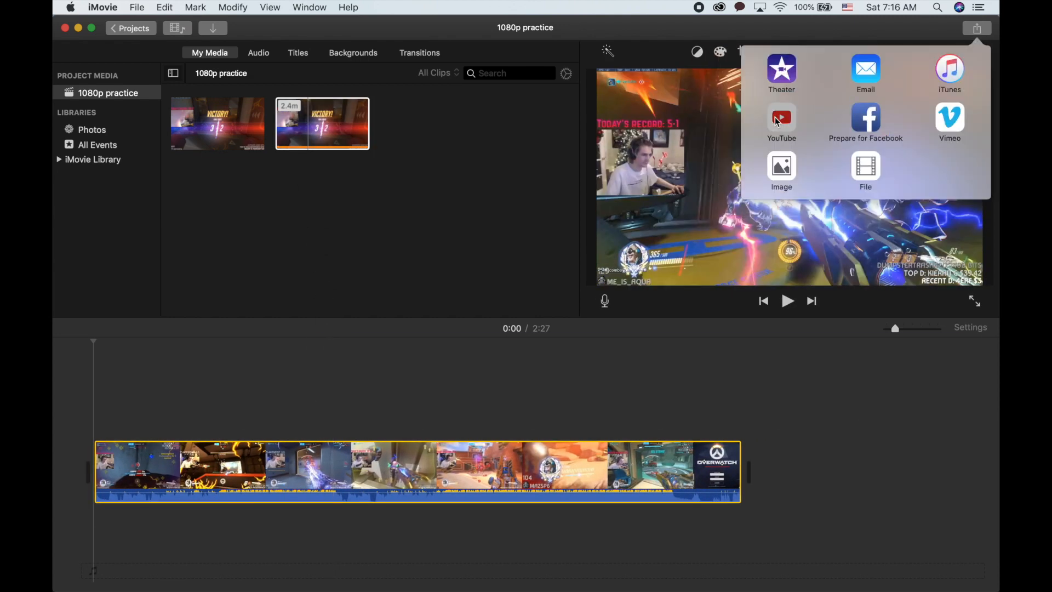
pyautogui.click(782, 116)
pyautogui.click(636, 205)
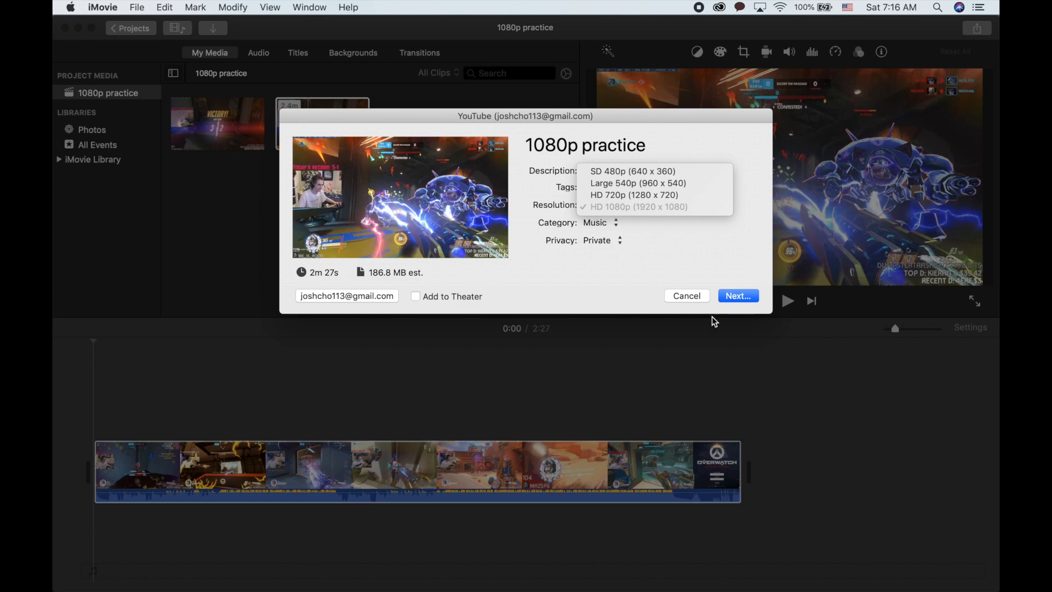
pyautogui.click(694, 299)
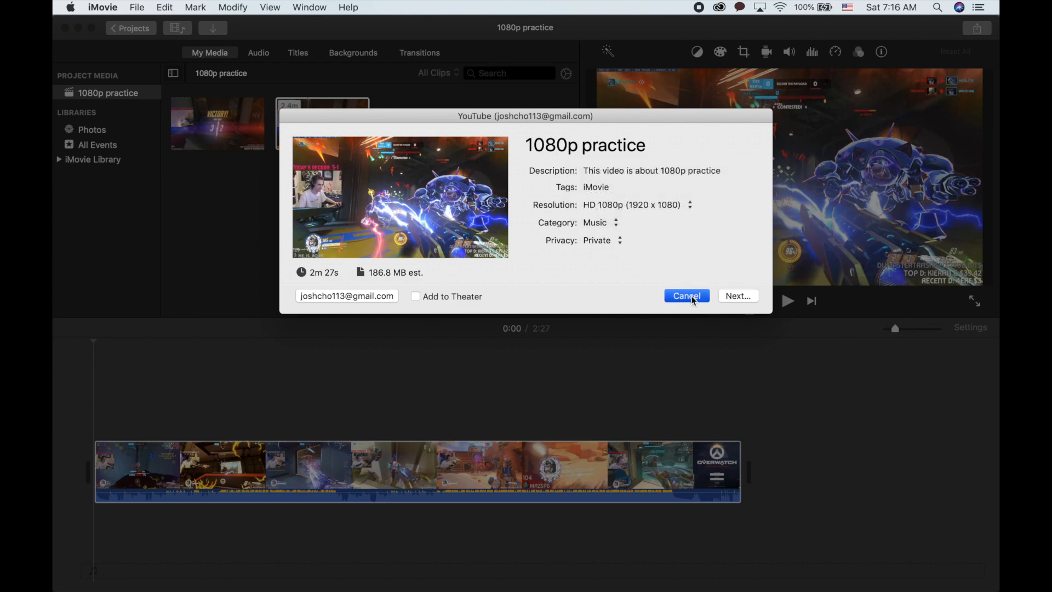
pyautogui.click(693, 299)
pyautogui.click(971, 328)
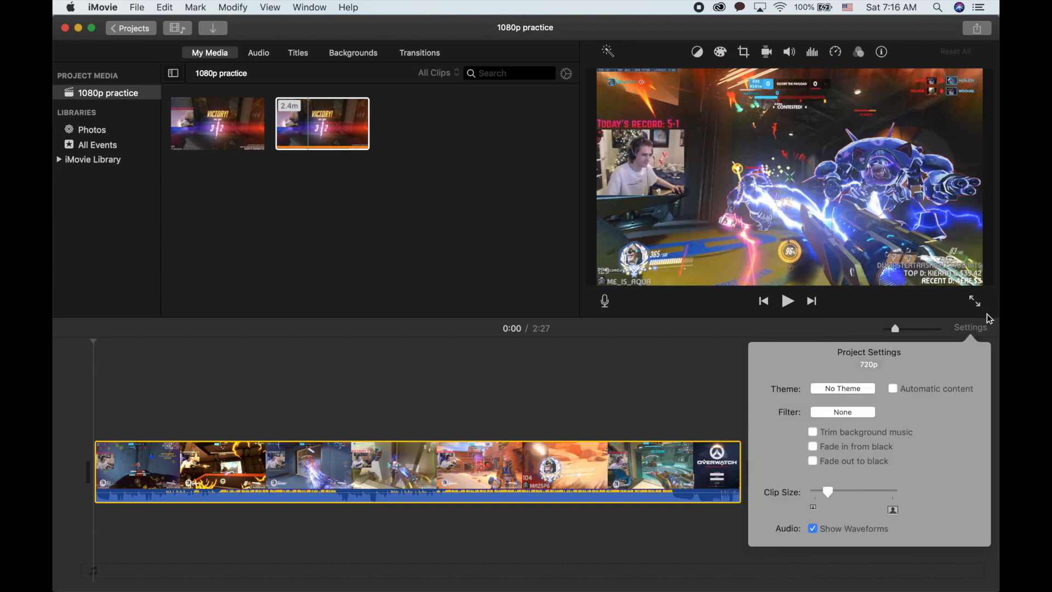
pyautogui.click(972, 328)
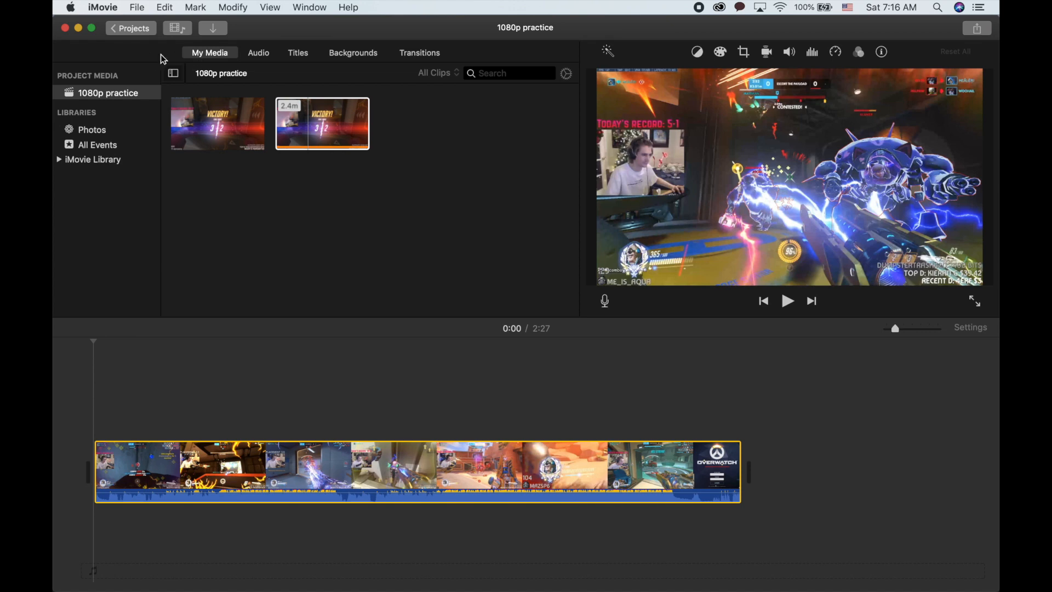
# - Switch to Chrome, search Google Images for 1920 x 1080, and open the Castle in the sky result
pyautogui.hotkey('ctrl', 'Up')
pyautogui.hotkey('ctrl', 'Up')
pyautogui.click(453, 584)
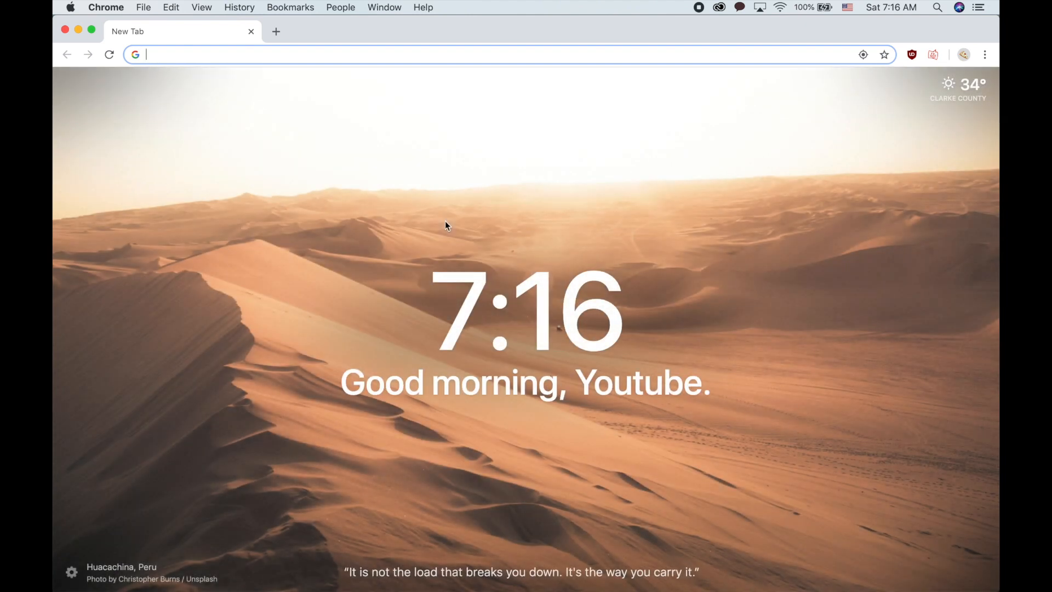
pyautogui.write('1902')
pyautogui.press('BackSpace')
pyautogui.press('BackSpace')
pyautogui.write('20')
pyautogui.press('Return')
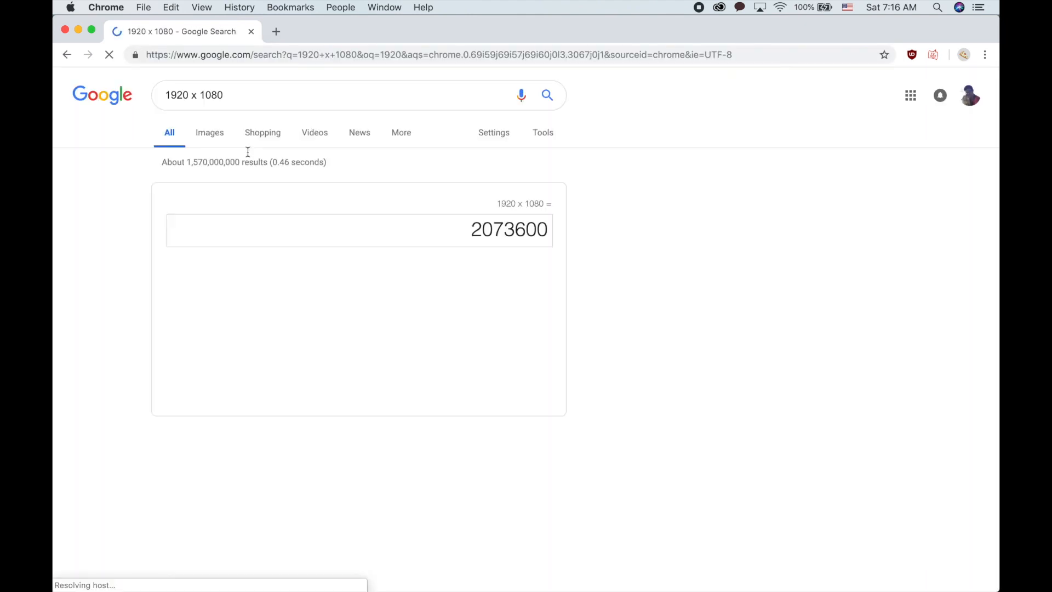
pyautogui.click(218, 140)
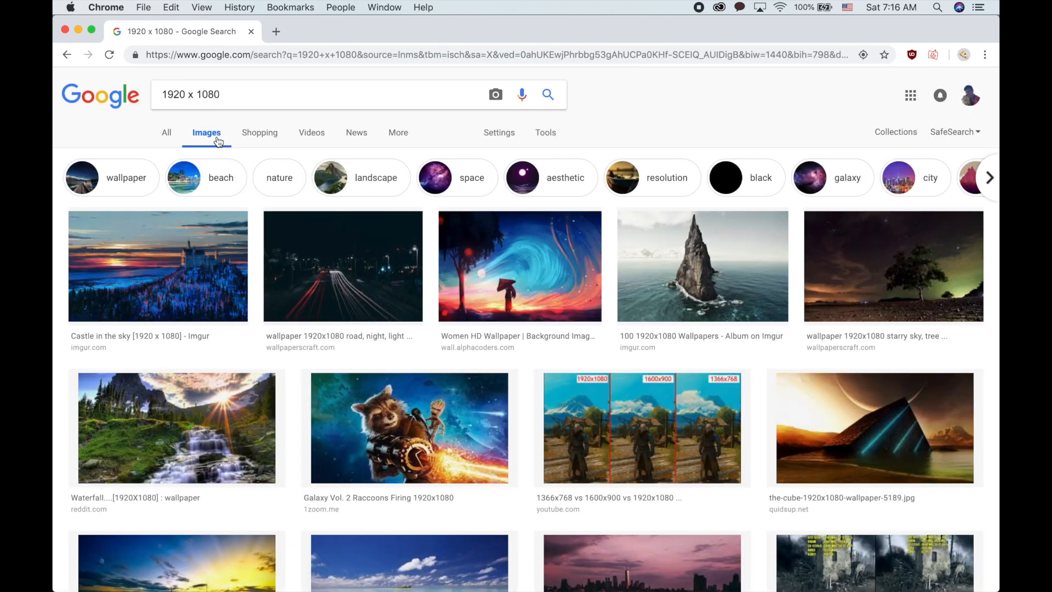
pyautogui.click(174, 266)
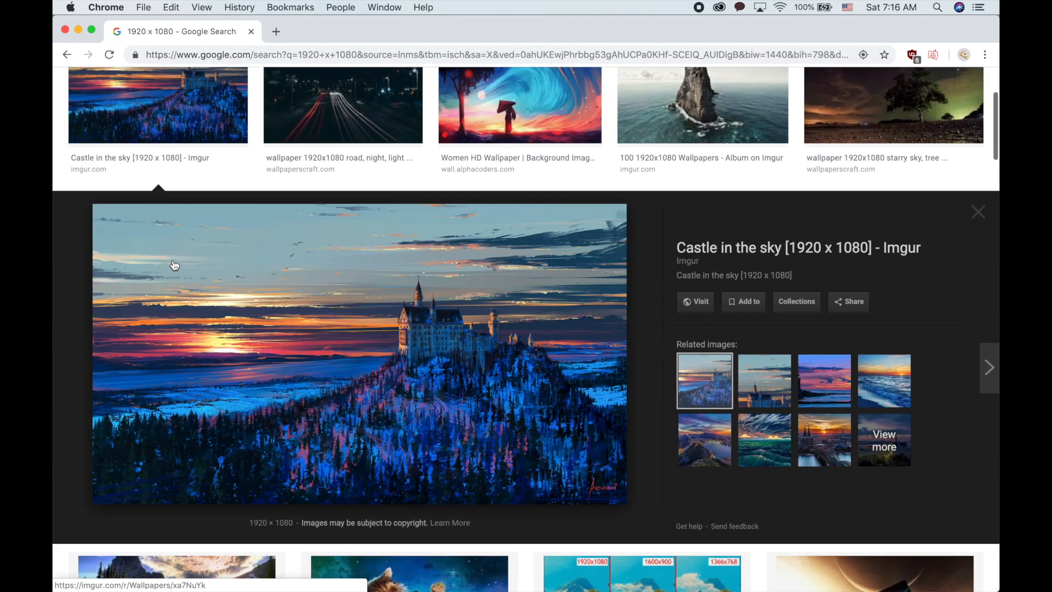
# - Save the castle image to the Desktop under the name 1080img
pyautogui.rightClick(224, 345)
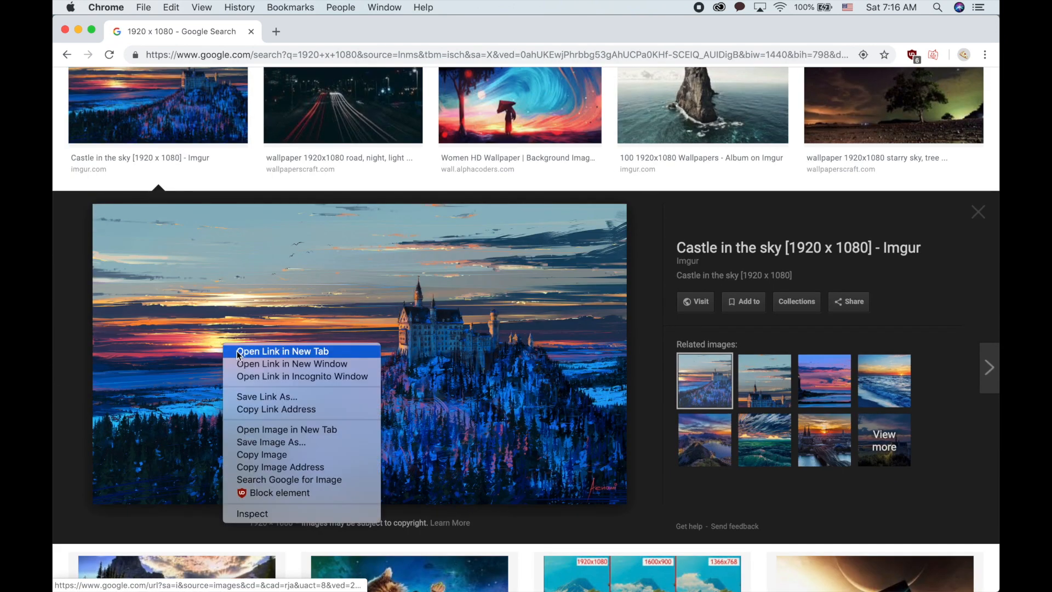
pyautogui.click(281, 440)
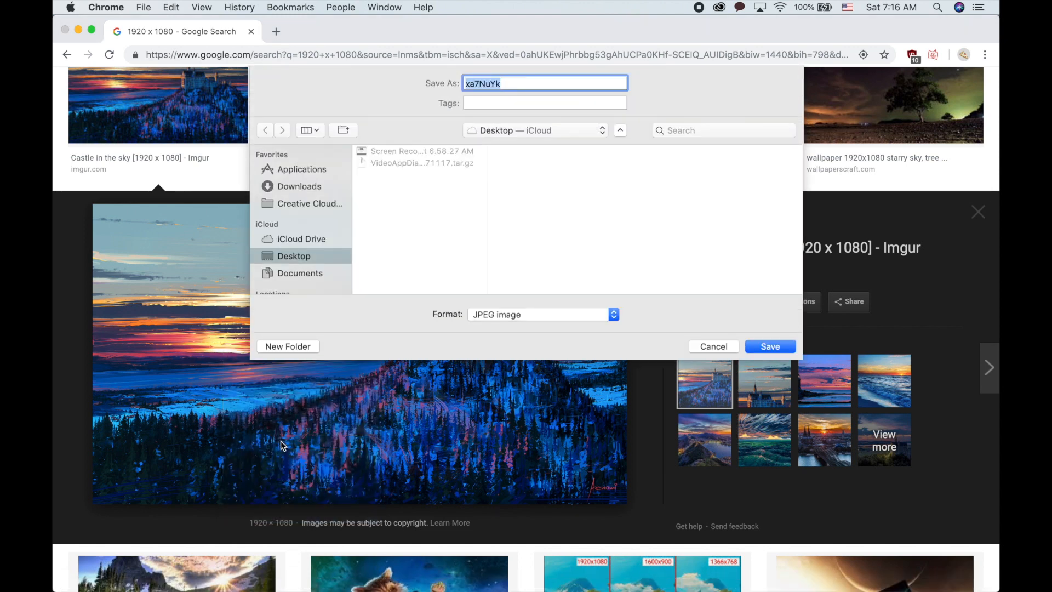
pyautogui.write('1080img')
pyautogui.click(768, 351)
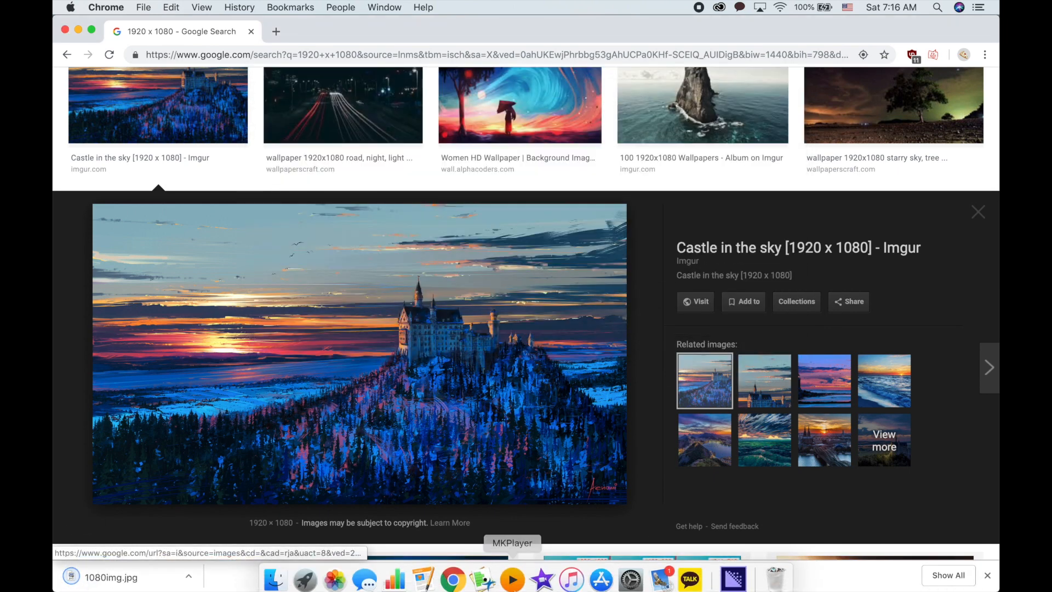
# - Return to iMovie and create a new movie project from the projects browser
pyautogui.click(545, 581)
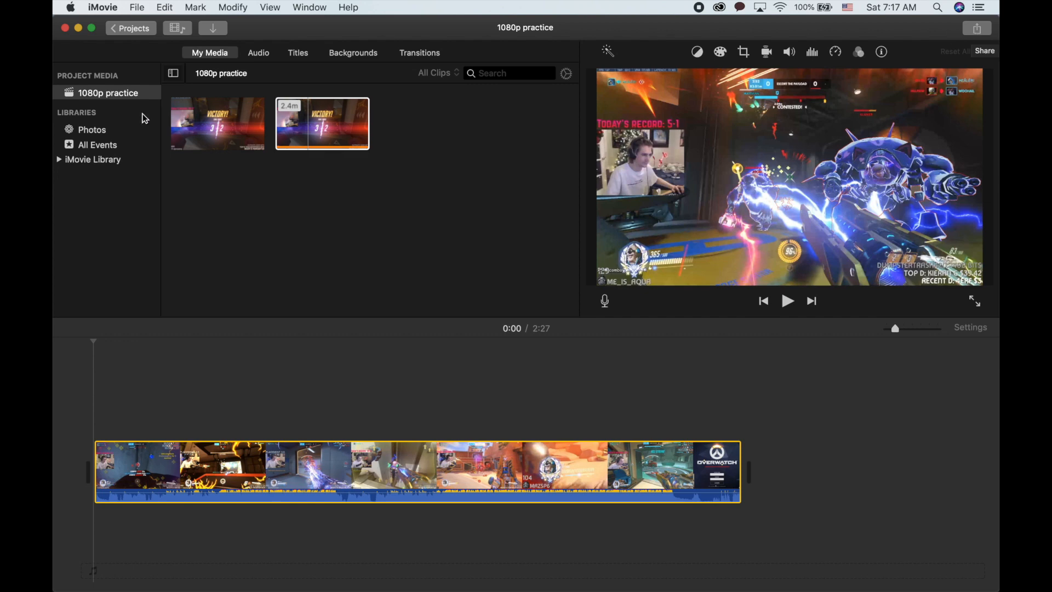
pyautogui.click(130, 28)
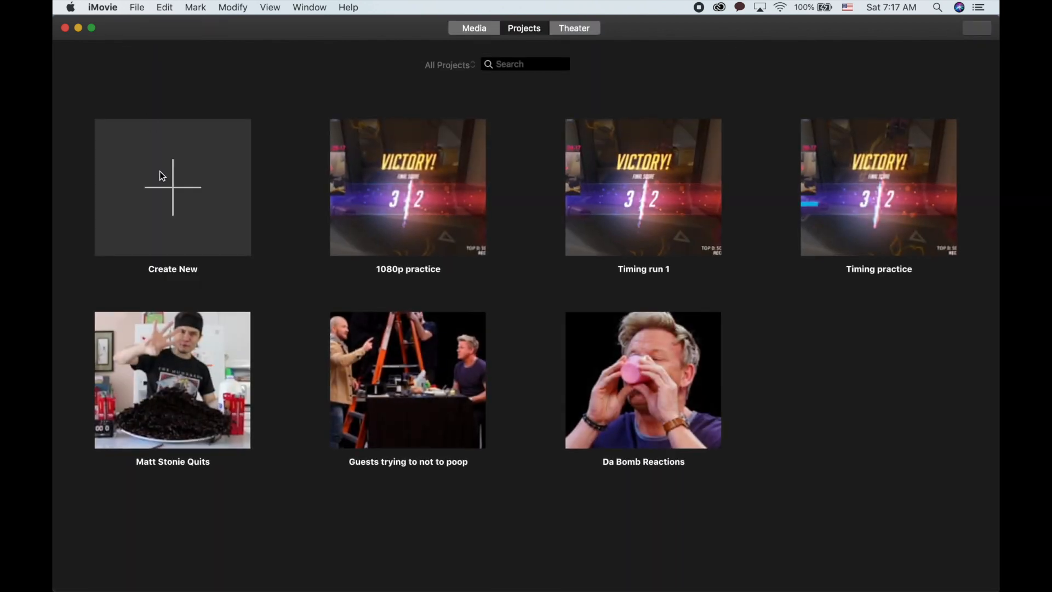
pyautogui.click(159, 171)
pyautogui.click(161, 262)
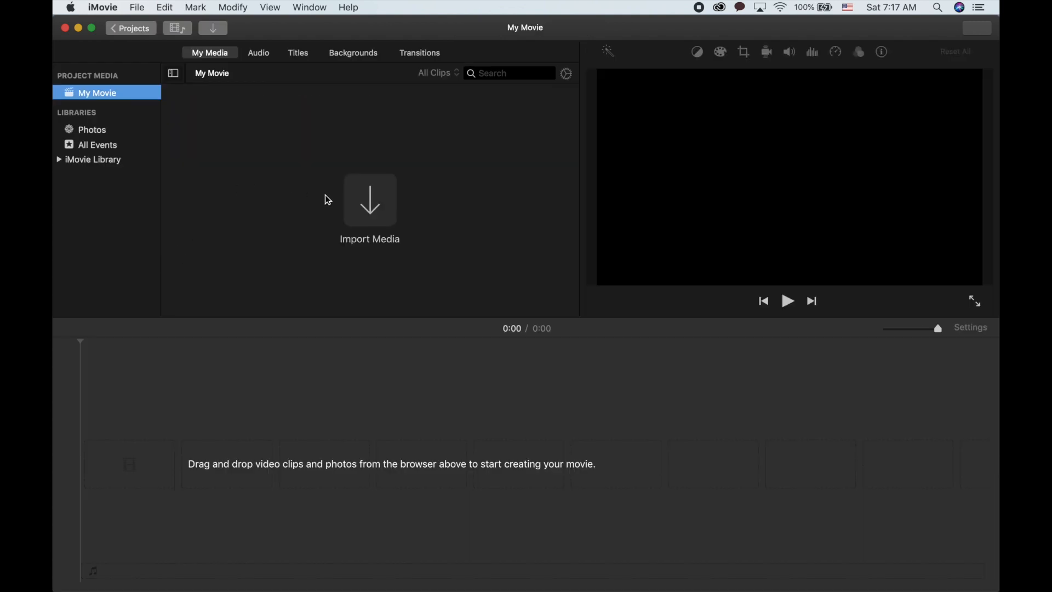
# - Import 1080img.jpg from the Desktop, add it to the new project's timeline, and play it
pyautogui.click(392, 215)
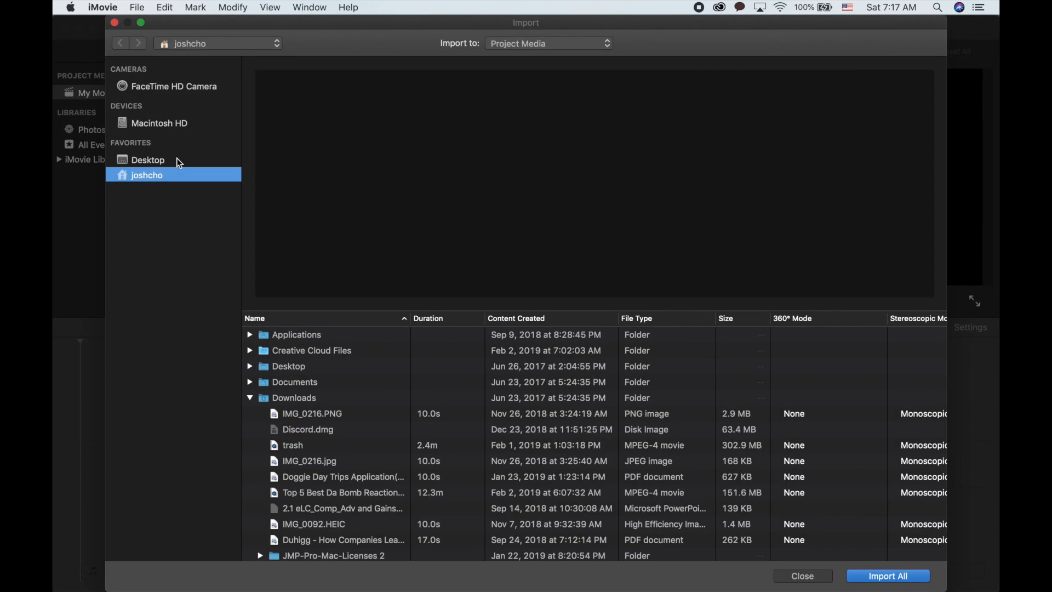
pyautogui.click(149, 160)
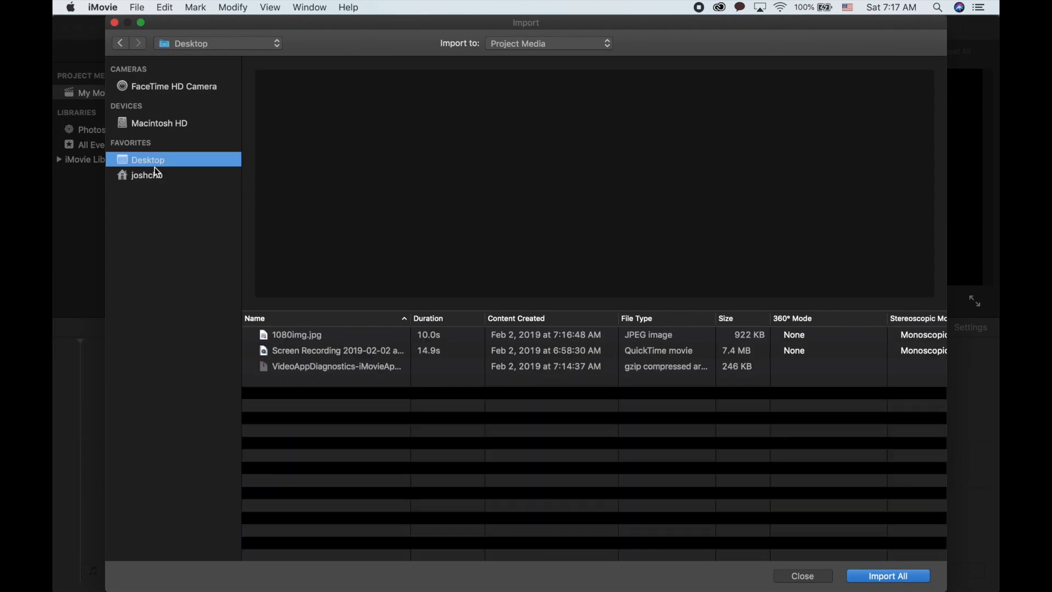
pyautogui.click(306, 339)
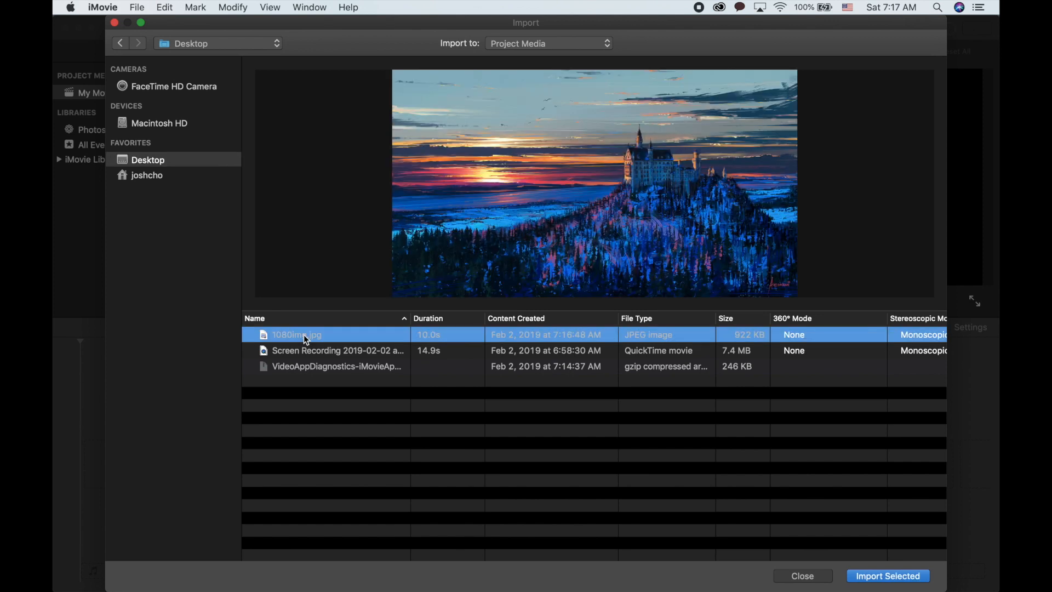
pyautogui.doubleClick(306, 339)
pyautogui.moveTo(236, 128); pyautogui.dragTo(241, 418)
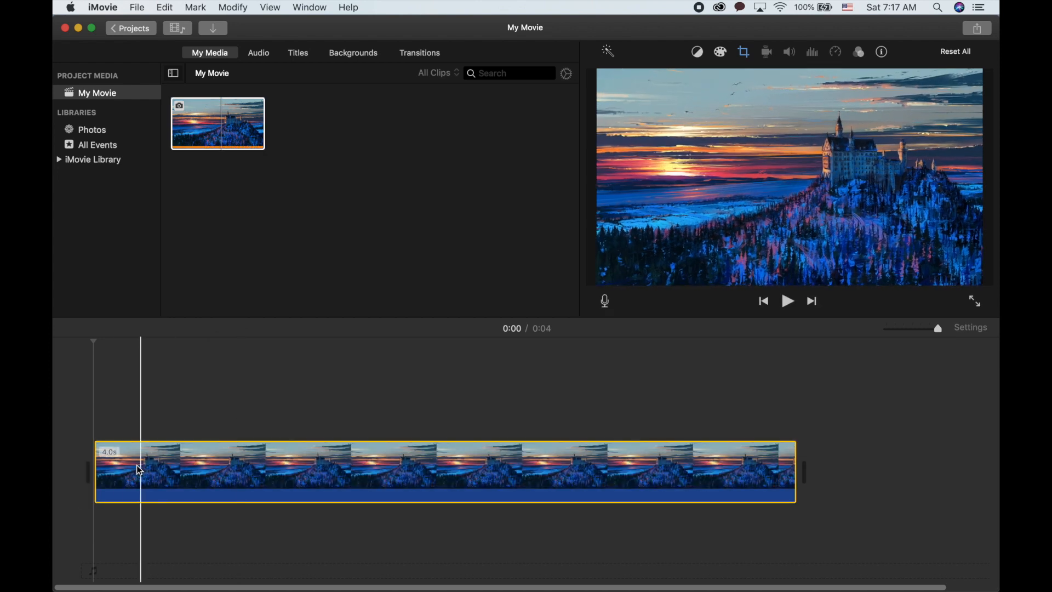
pyautogui.press('space')
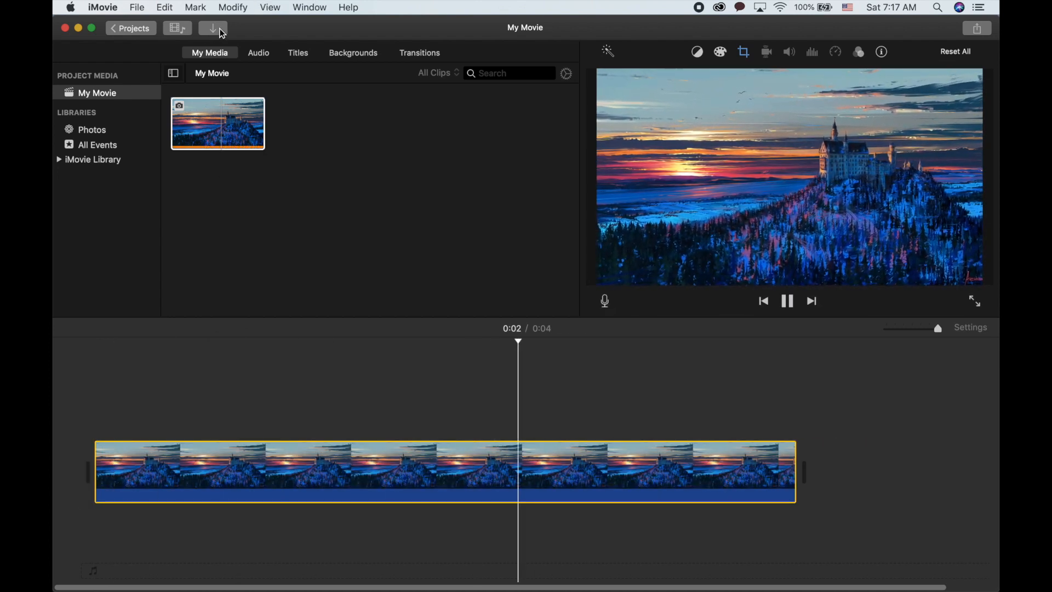
# - Name the new project 1080p movie when returning to the projects browser
pyautogui.click(132, 30)
pyautogui.write('1080p movie')
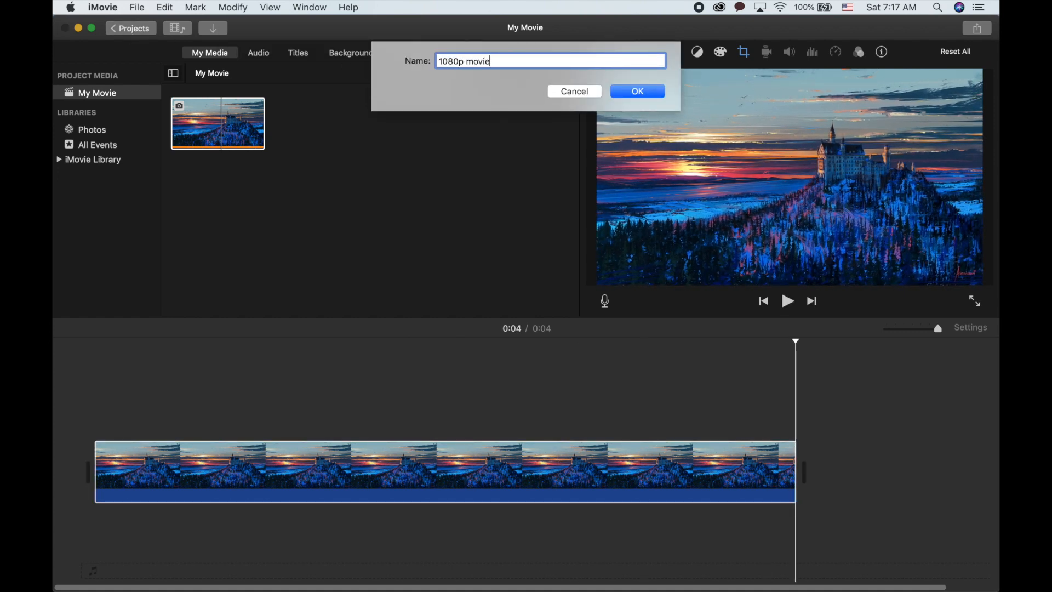
pyautogui.press('Return')
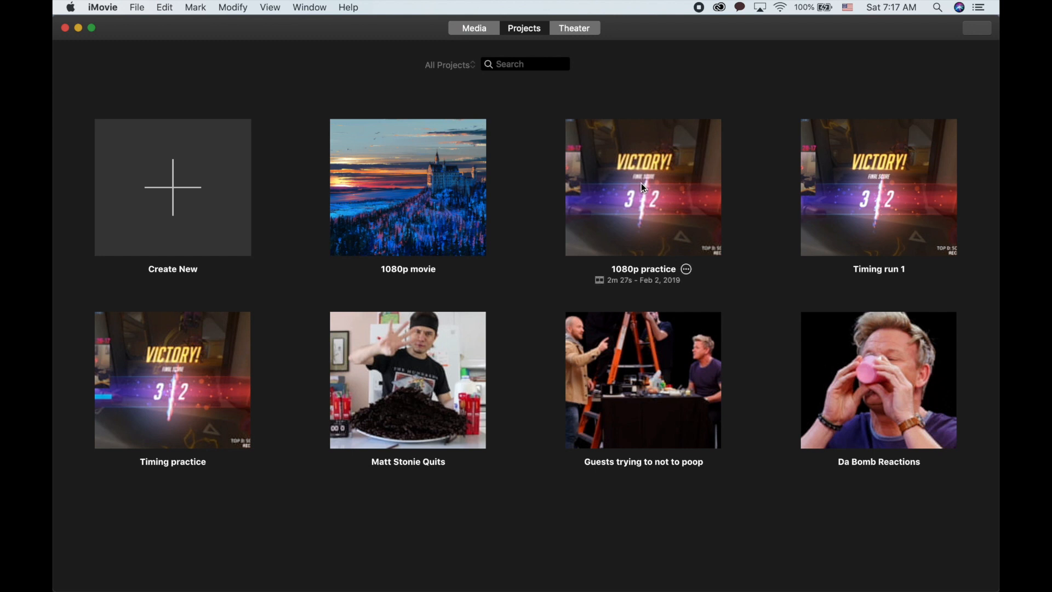
# - Copy the castle clip from 1080p movie and paste it at the start of the 1080p practice timeline
pyautogui.doubleClick(480, 215)
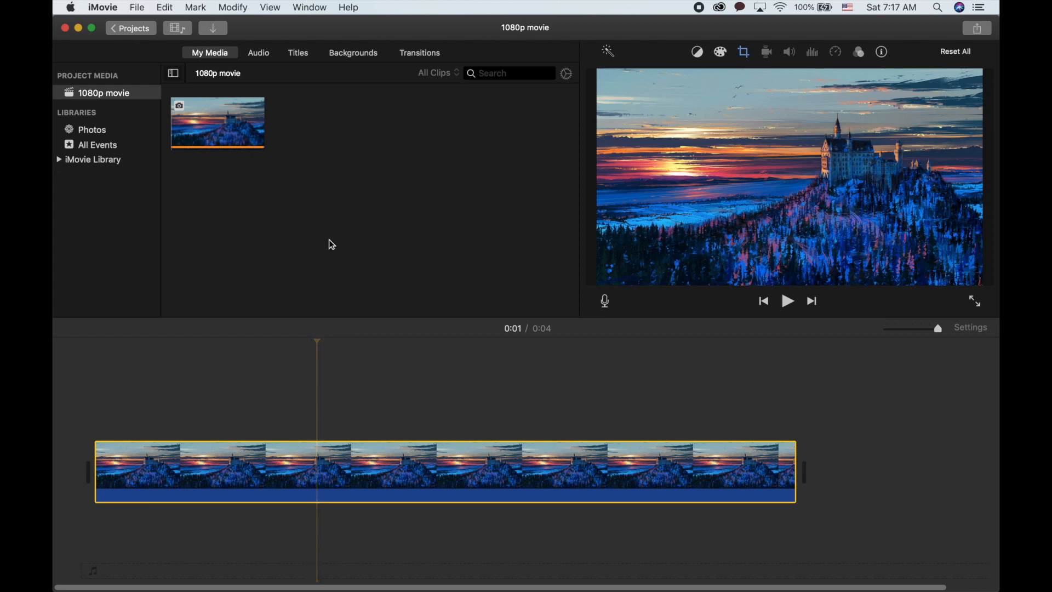
pyautogui.click(131, 29)
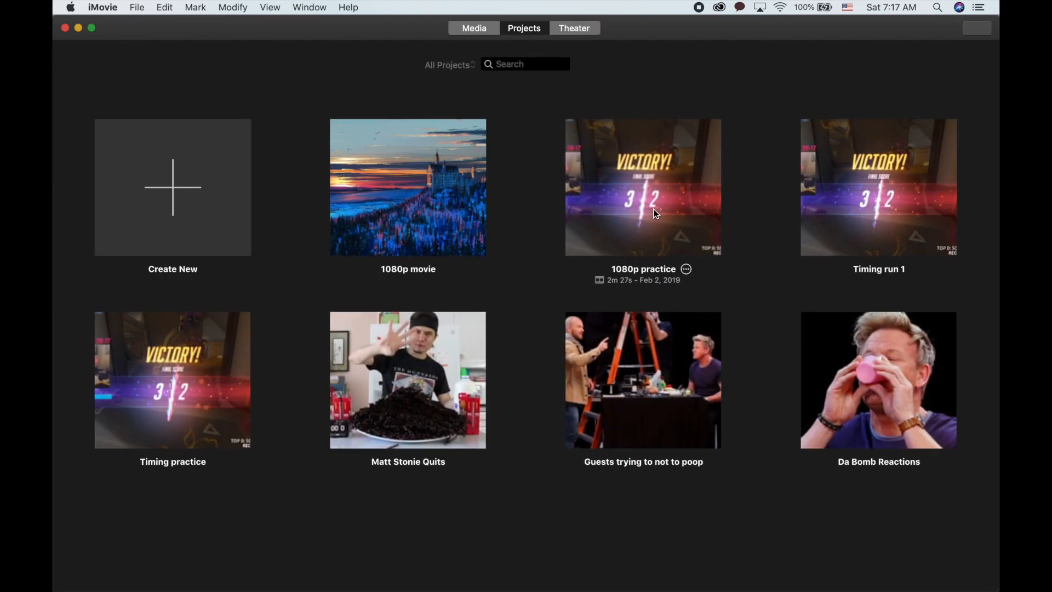
pyautogui.doubleClick(654, 208)
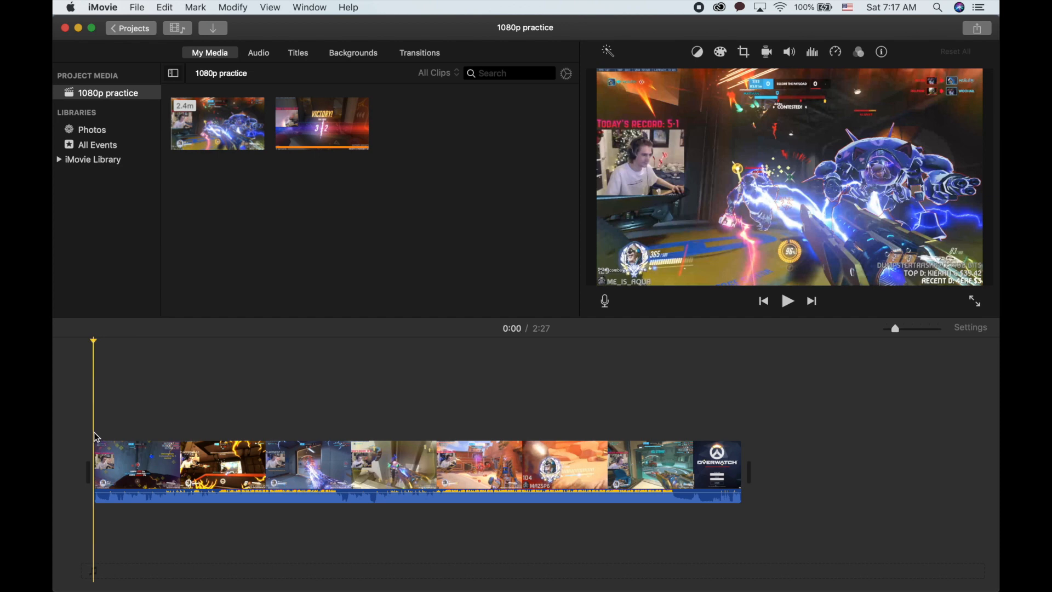
pyautogui.press('super+v')
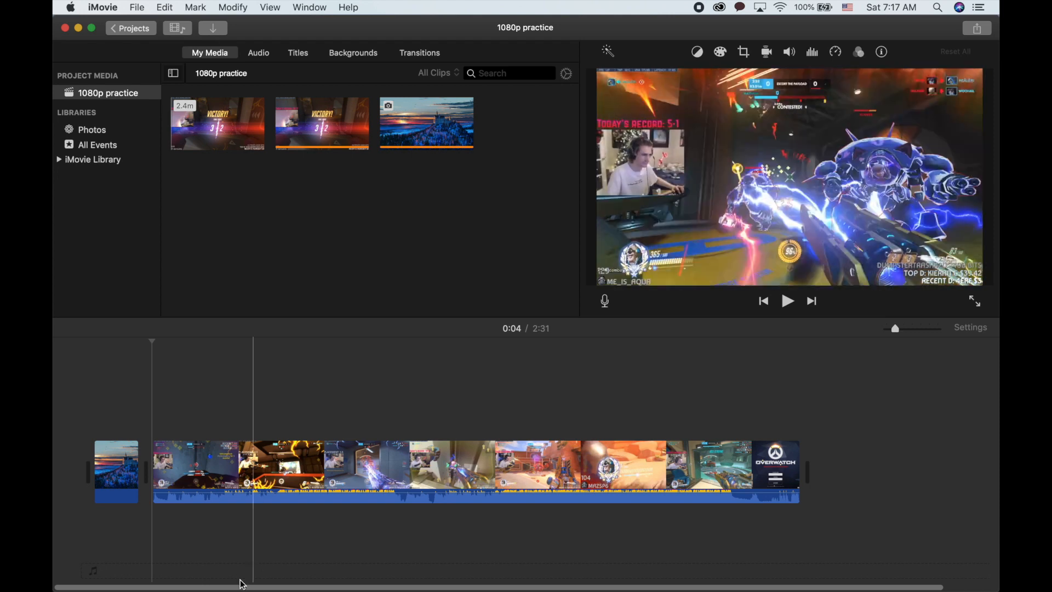
# - Preview the pasted castle clip, then cut it from the 1080p practice timeline
pyautogui.click(98, 460)
pyautogui.press('space')
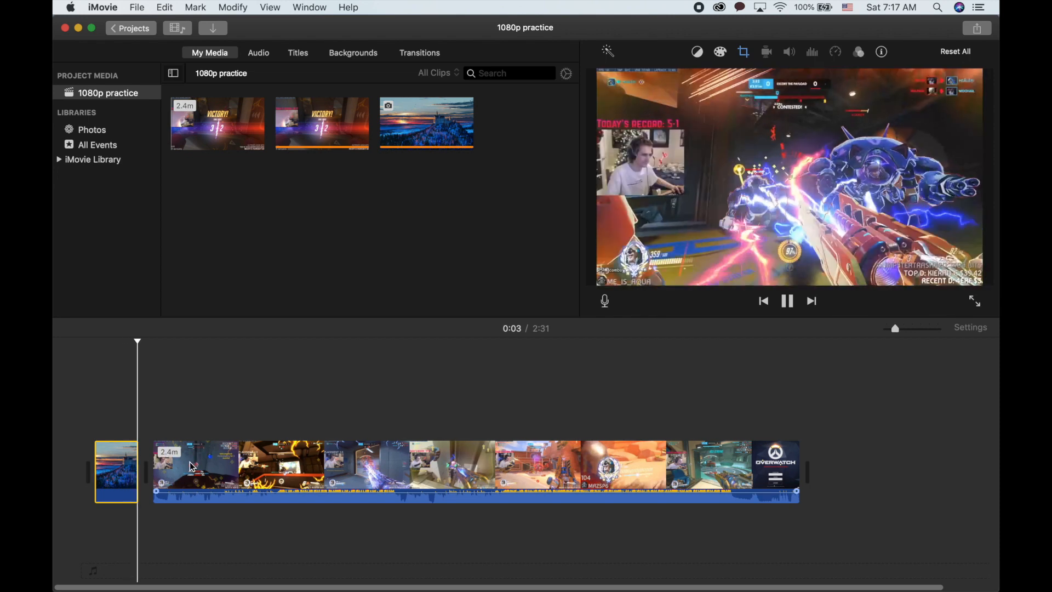
pyautogui.rightClick(117, 470)
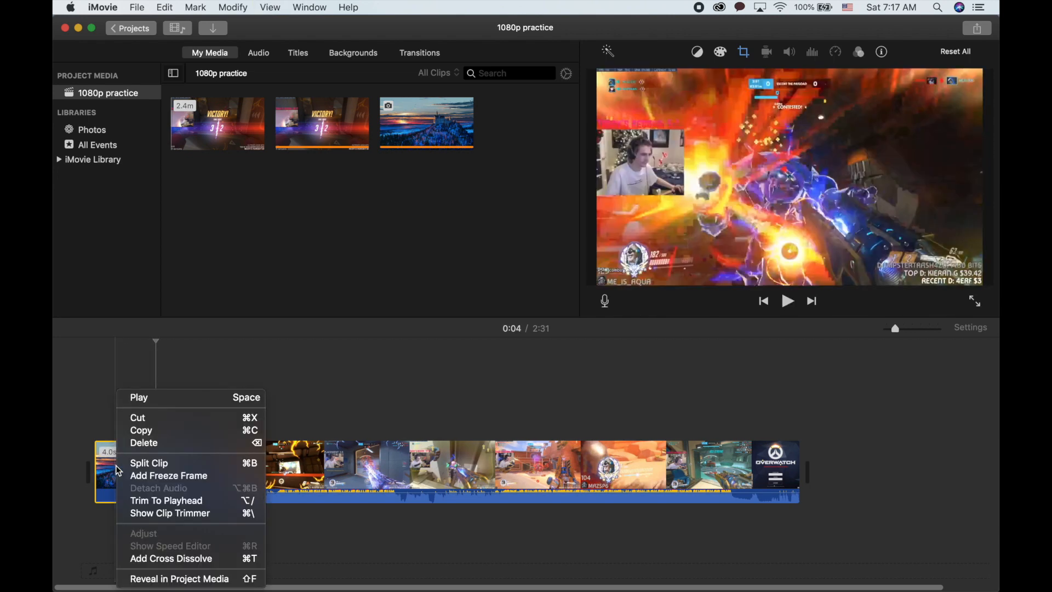
pyautogui.click(142, 420)
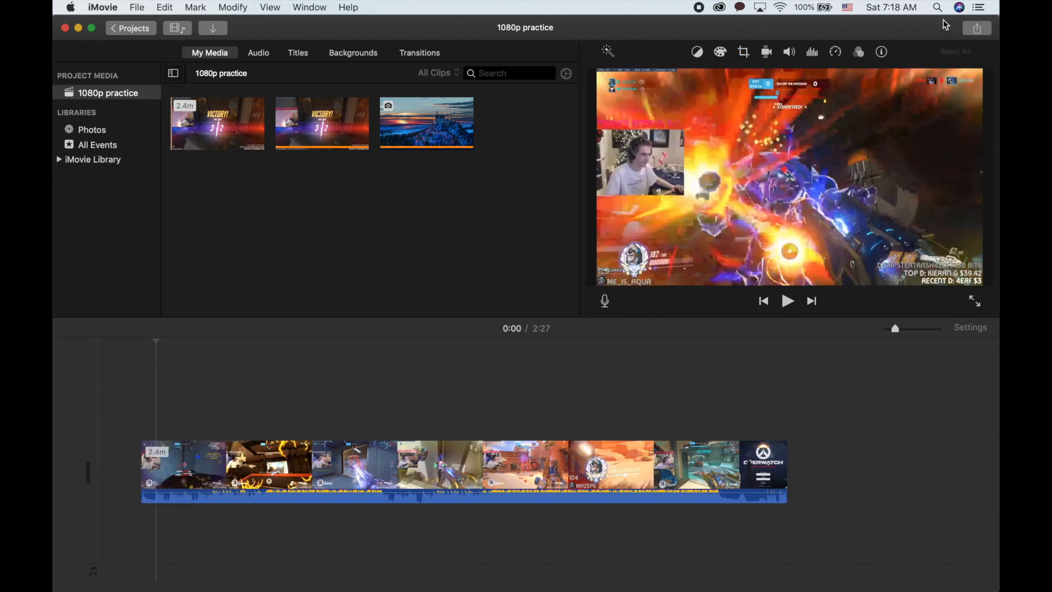
# - Open YouTube sharing for 1080p practice again, review the resolution list, and cancel
pyautogui.click(978, 28)
pyautogui.click(782, 117)
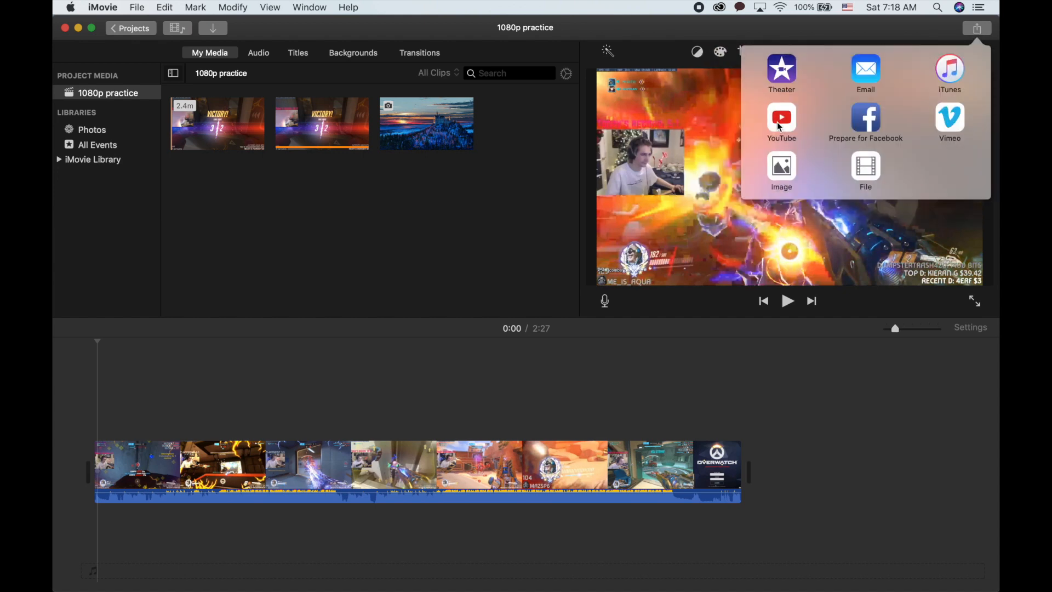
pyautogui.click(647, 207)
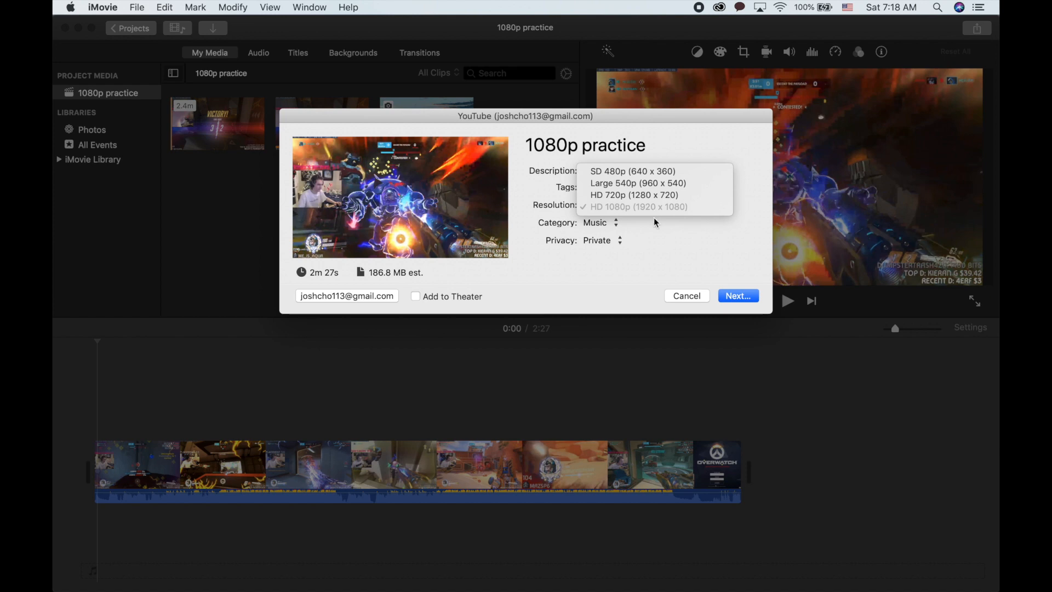
pyautogui.click(686, 298)
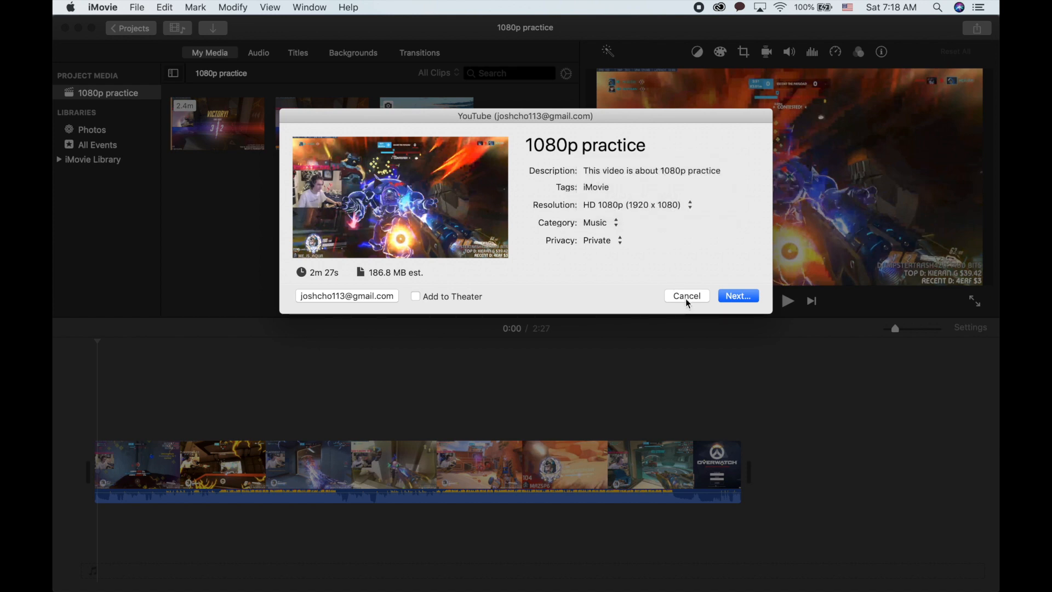
pyautogui.click(686, 298)
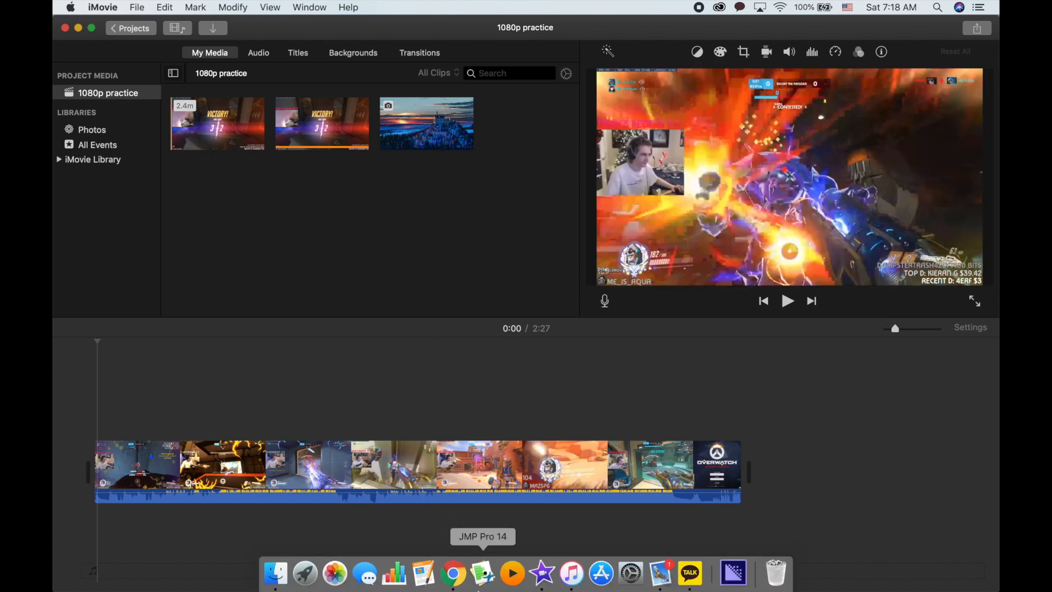
# - Close the iMovie window and the Chrome window
pyautogui.click(65, 28)
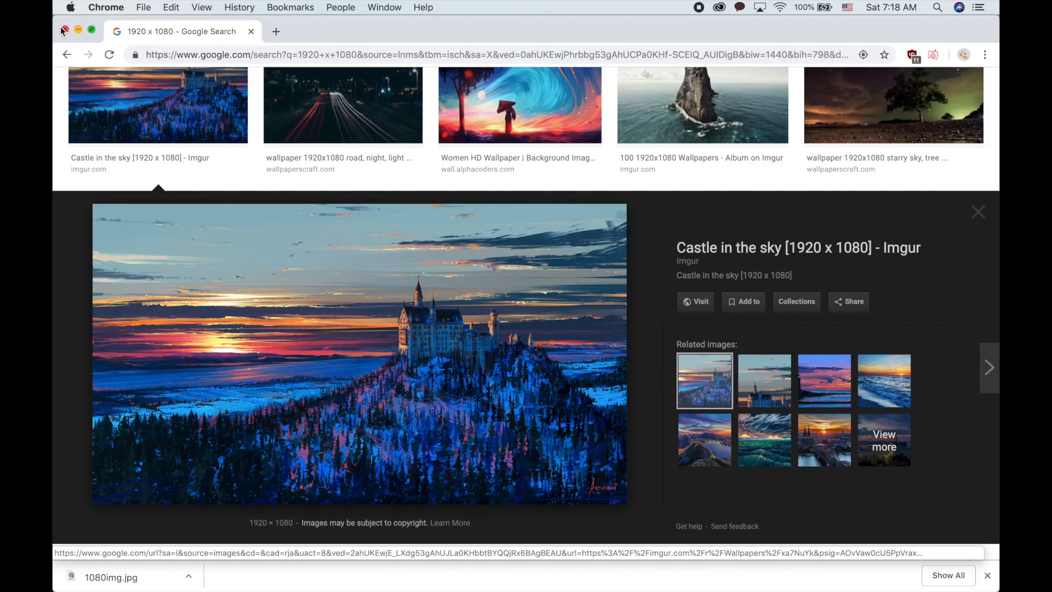
pyautogui.click(65, 30)
pyautogui.moveTo(599, 582)
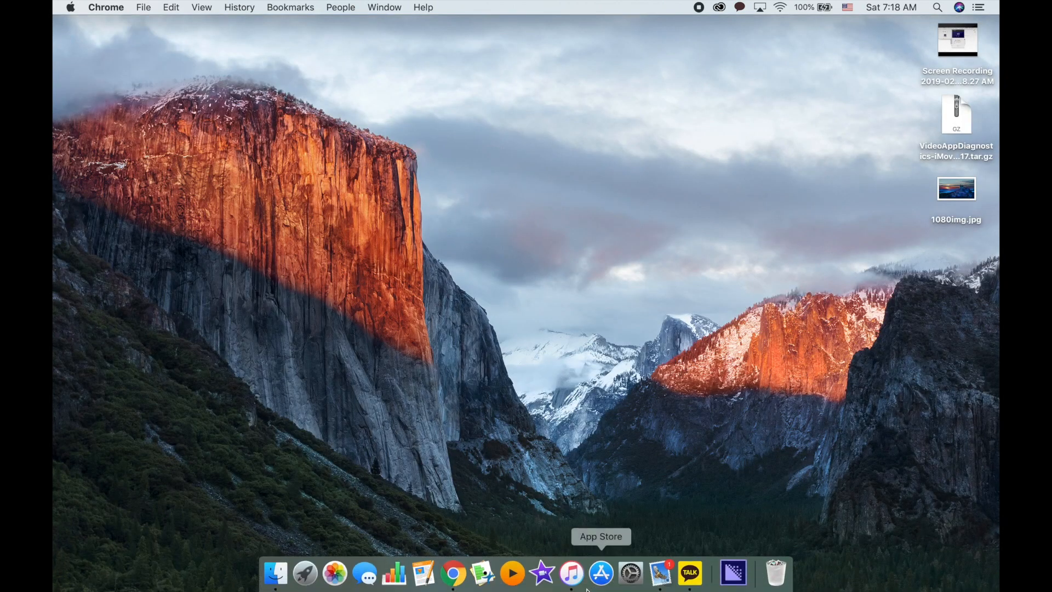
# - Relaunch iMovie and choose to delete its preferences
pyautogui.keyDown('alt'); pyautogui.keyDown('super'); pyautogui.click(544, 574); pyautogui.keyUp('super'); pyautogui.keyUp('alt')
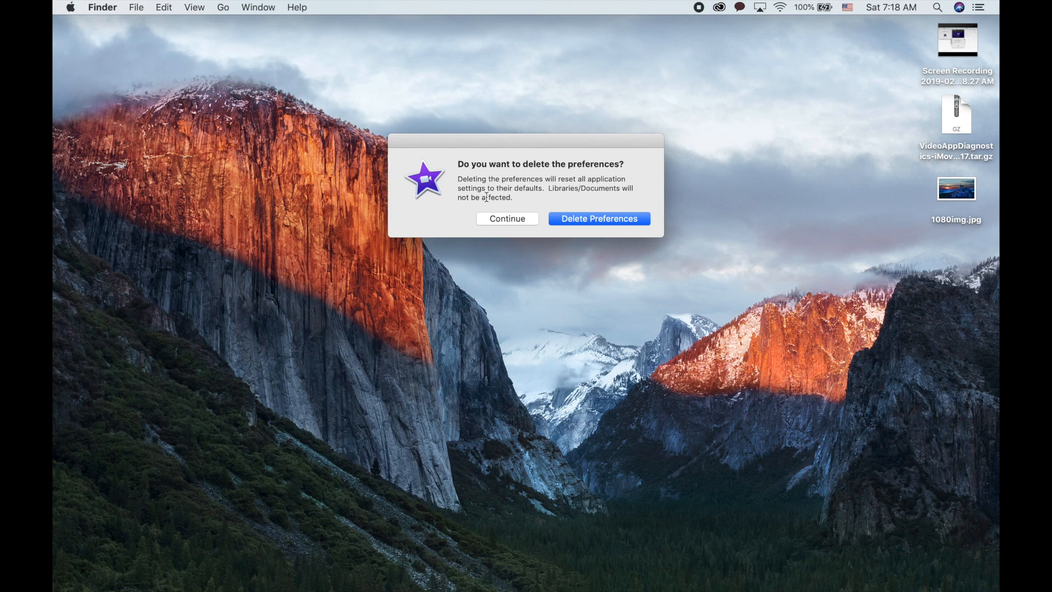
pyautogui.click(581, 218)
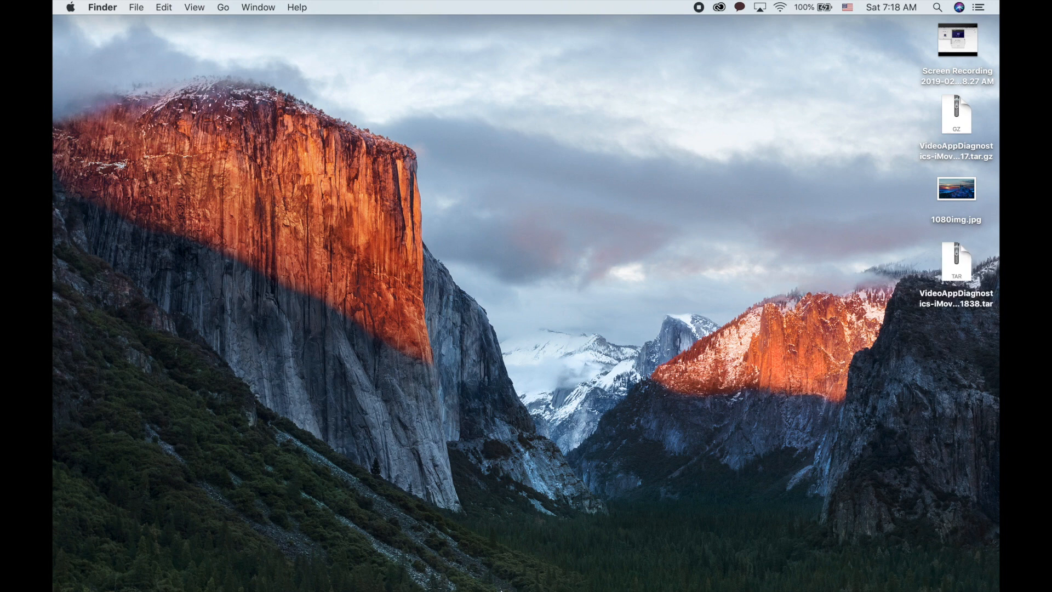
# - Launch iMovie again and get past the Welcome to iMovie screens
pyautogui.moveTo(521, 582)
pyautogui.click(545, 575)
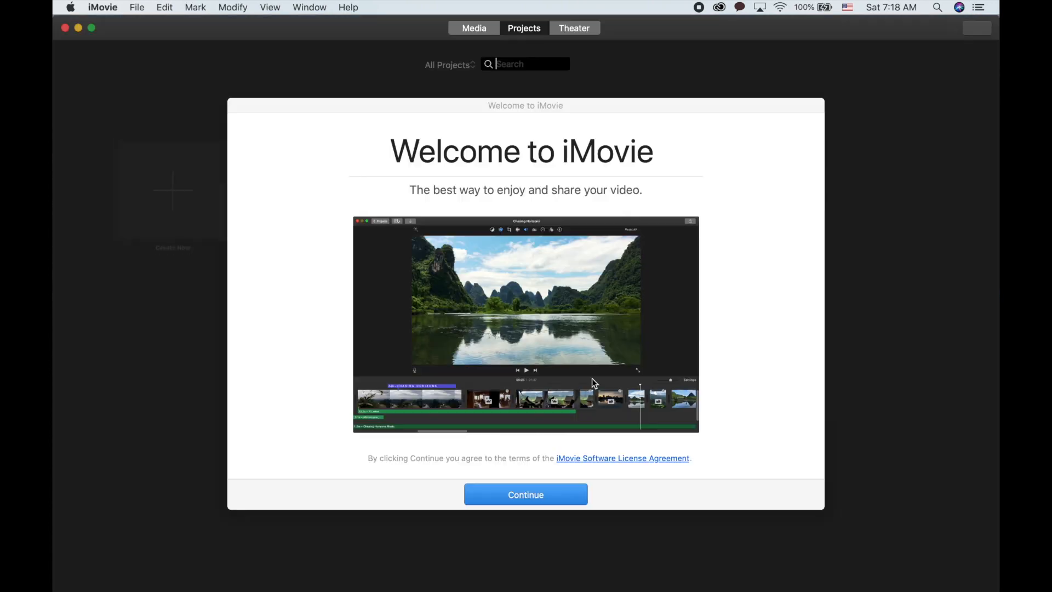
pyautogui.click(523, 490)
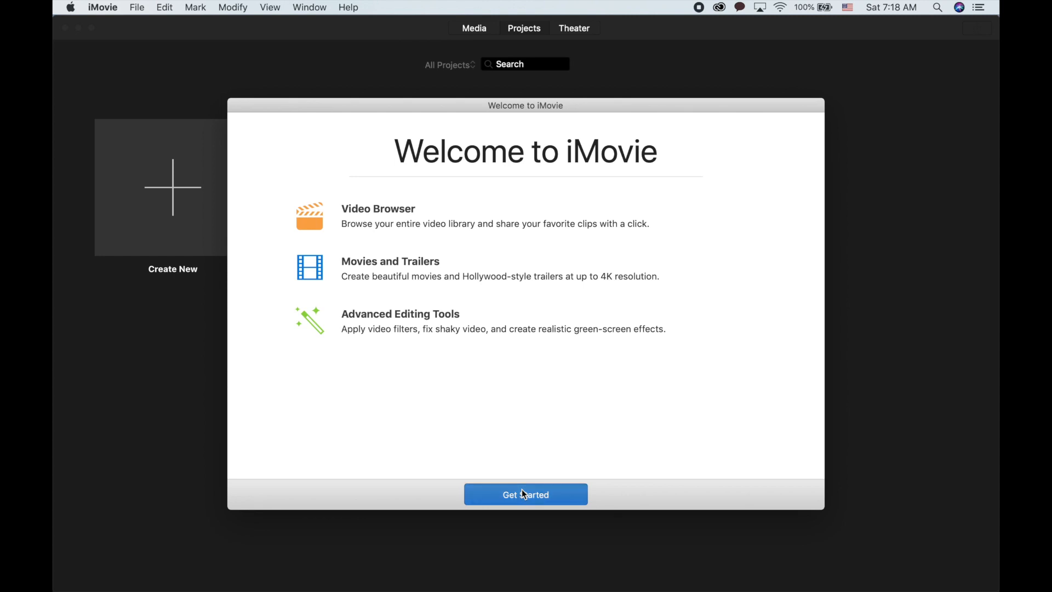
pyautogui.click(524, 493)
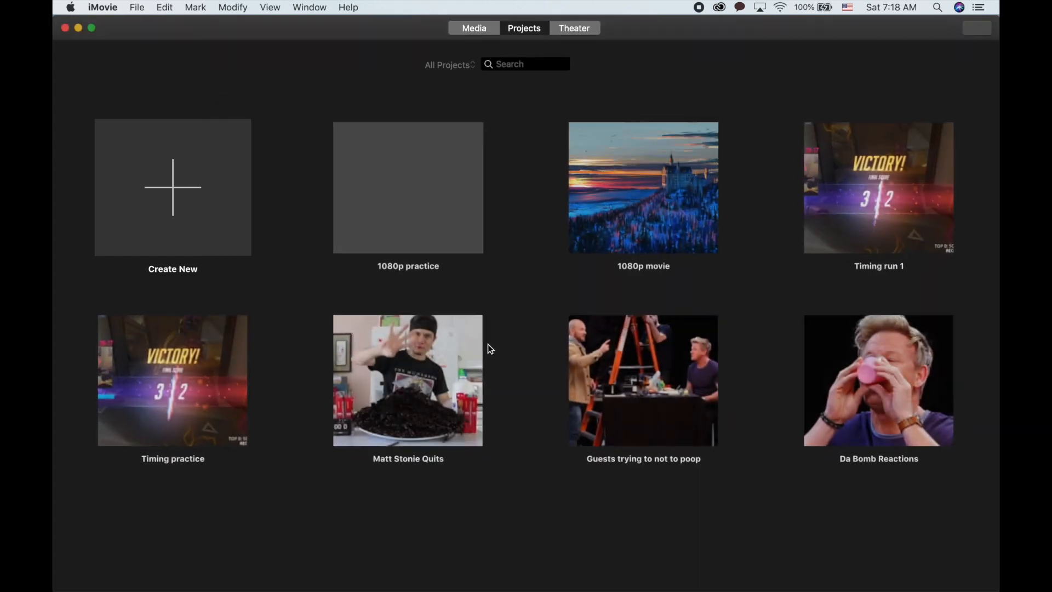
# - Open the 1080p practice project and paste the castle clip at the start of its timeline
pyautogui.click(429, 232)
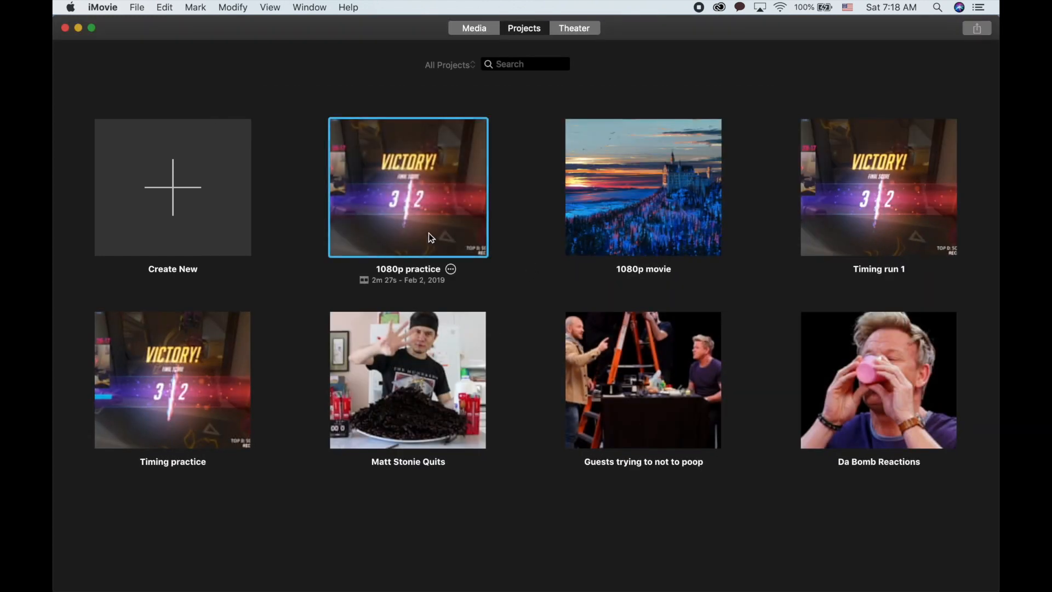
pyautogui.doubleClick(428, 233)
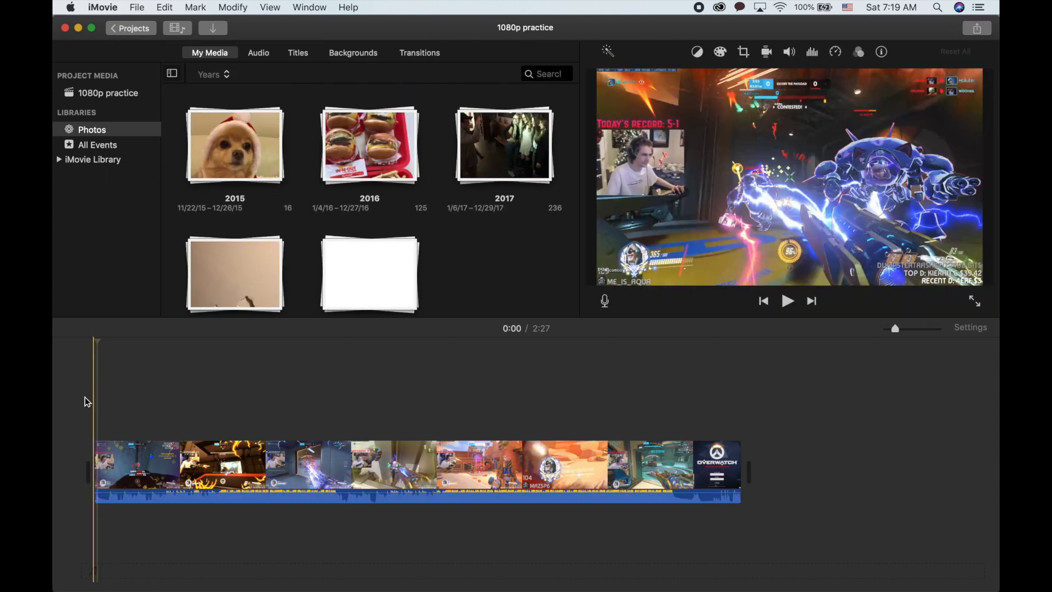
pyautogui.press('super+v')
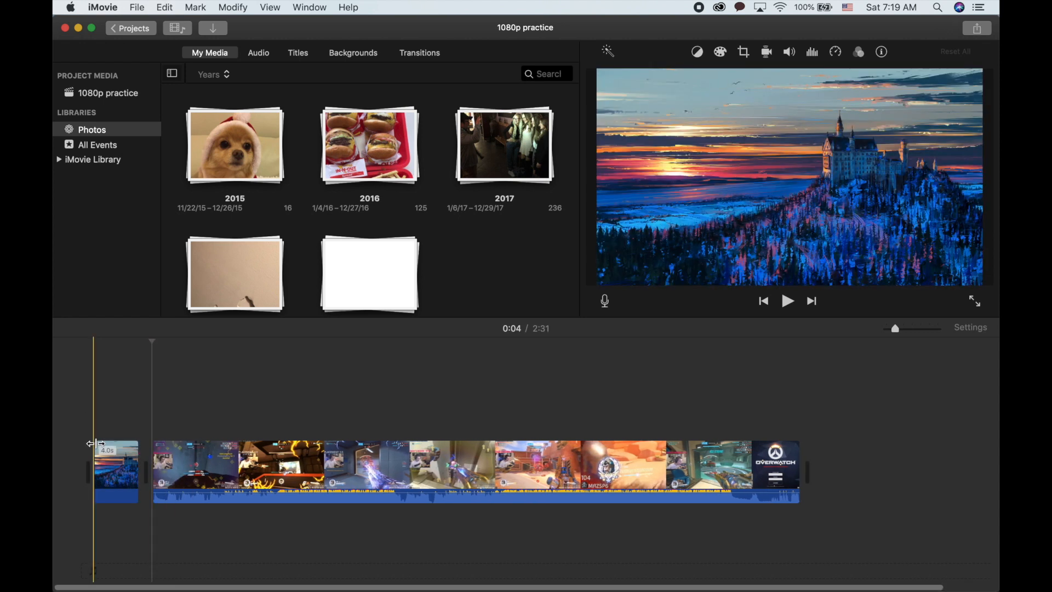
# - Play the pasted castle clip briefly, then delete it from the 1080p practice timeline
pyautogui.click(107, 450)
pyautogui.press('space')
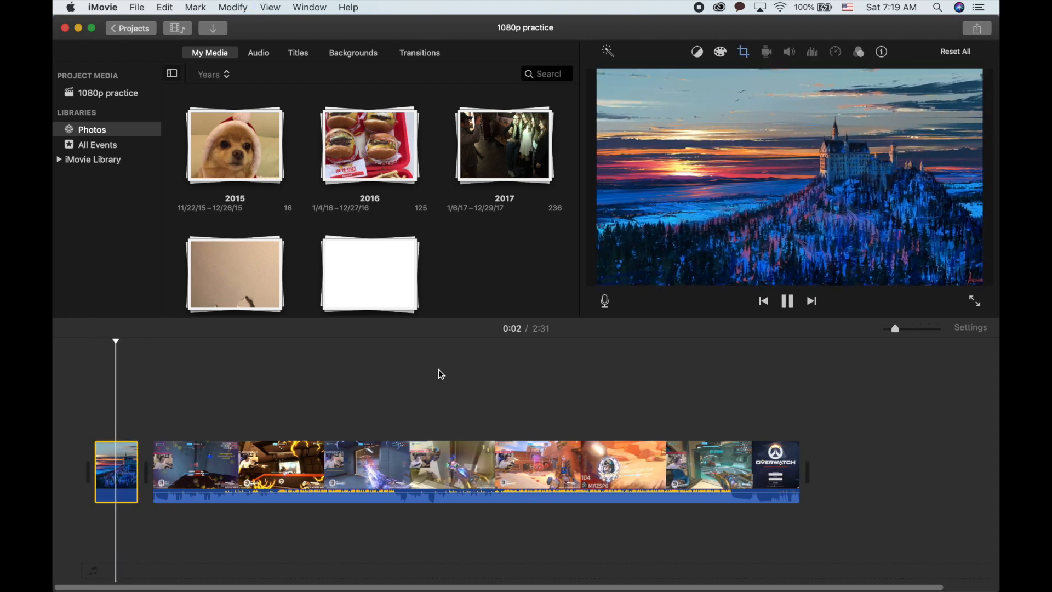
pyautogui.press('space')
pyautogui.rightClick(116, 463)
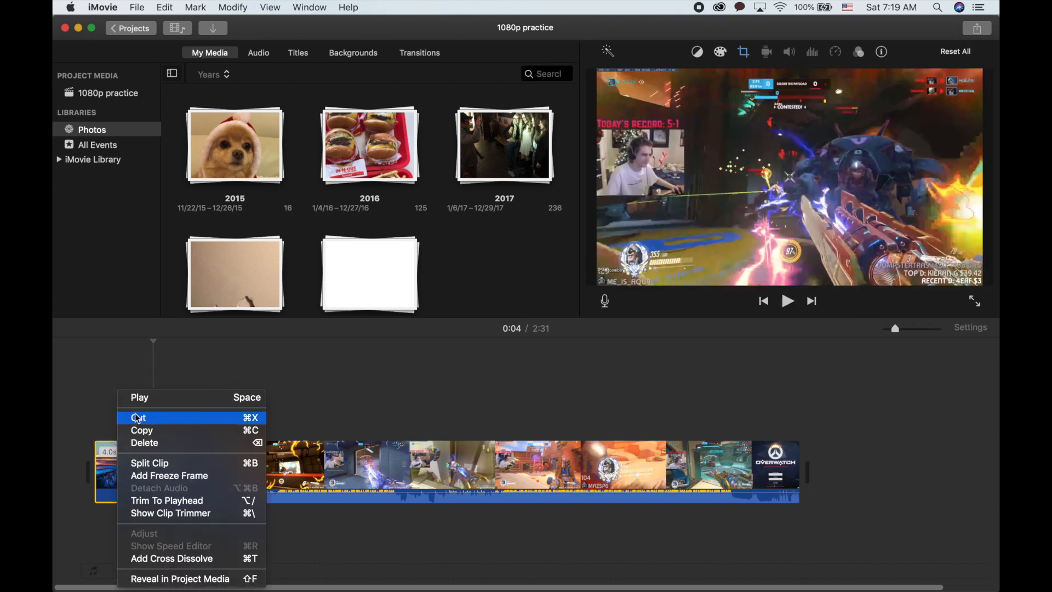
pyautogui.click(288, 382)
pyautogui.press('Delete')
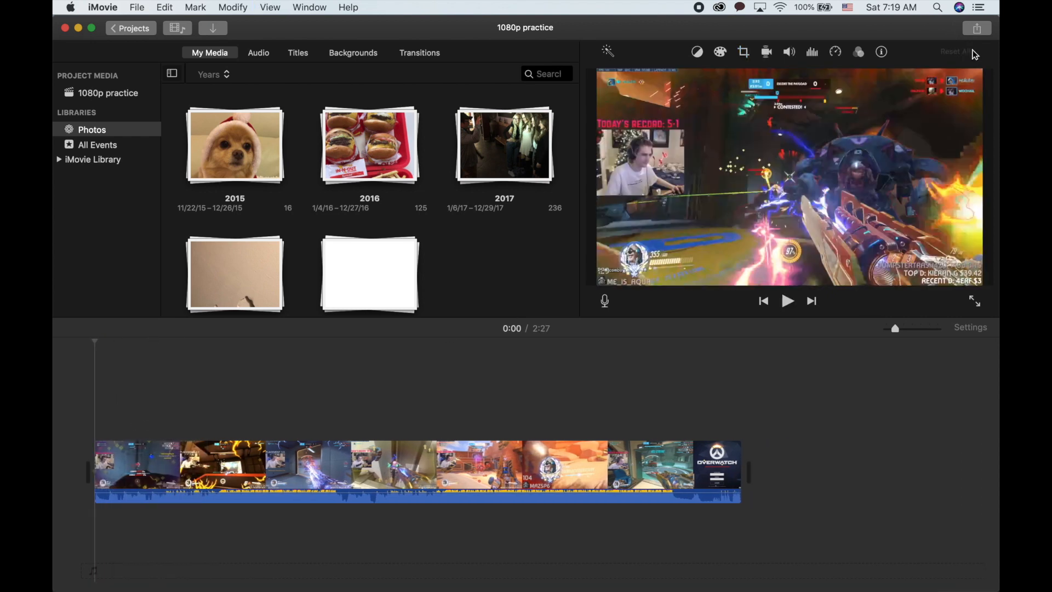
# - Open YouTube sharing for 1080p practice and open its resolution list
pyautogui.click(979, 29)
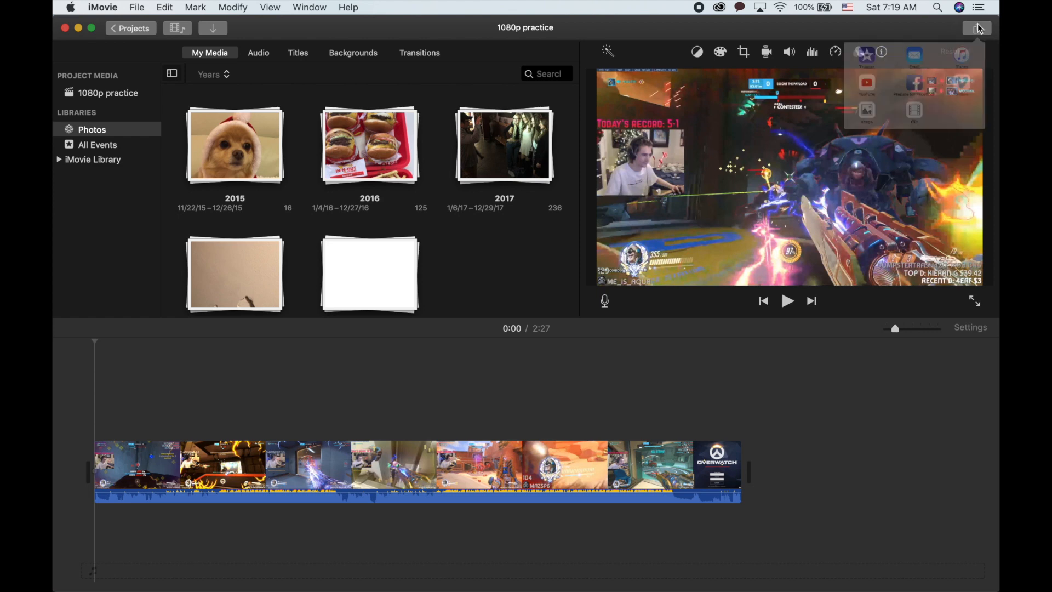
pyautogui.click(784, 121)
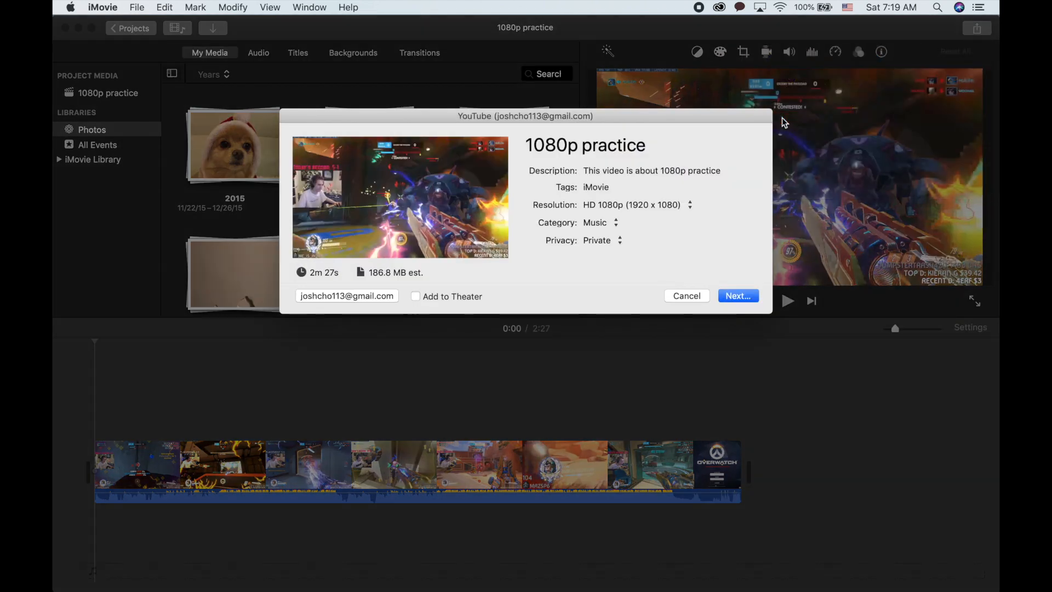
pyautogui.click(650, 207)
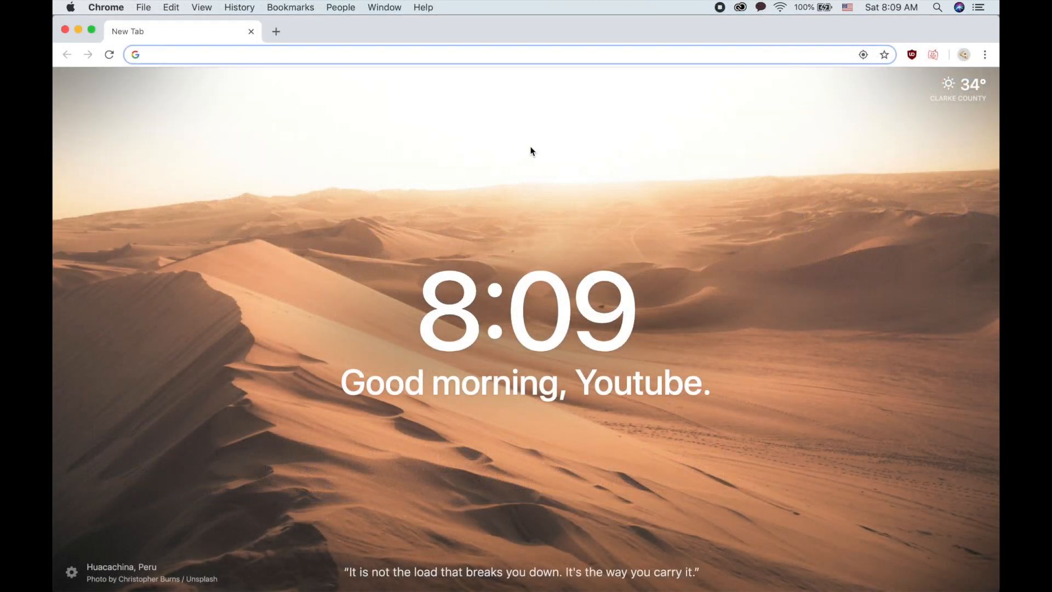
# - Search Google for adobe media encoder and open the Adobe Media Encoder CC page
pyautogui.write('ado')
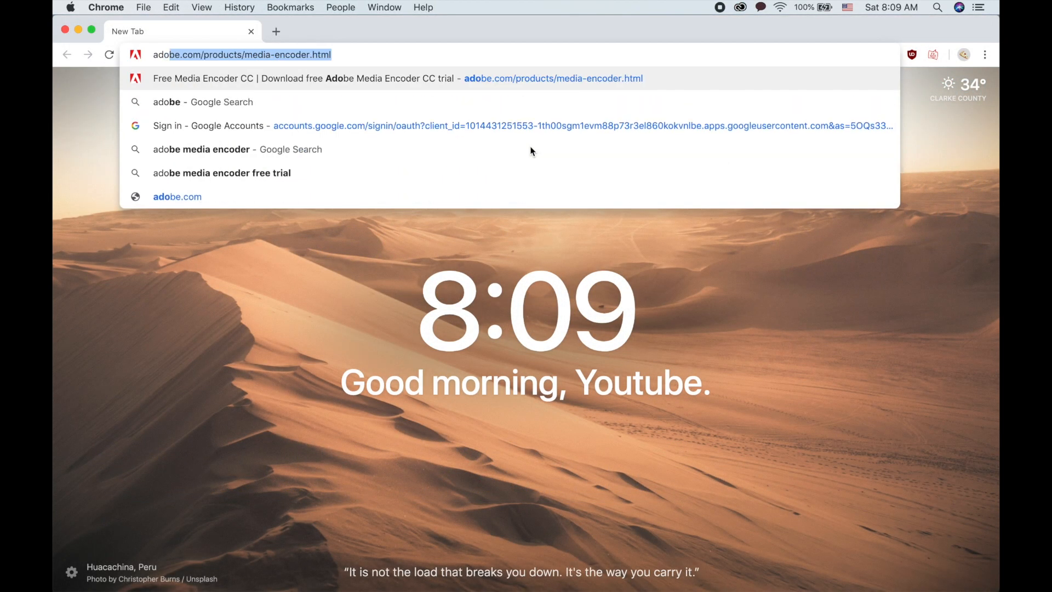
pyautogui.press('Down')
pyautogui.press('Down')
pyautogui.press('Down')
pyautogui.press('Return')
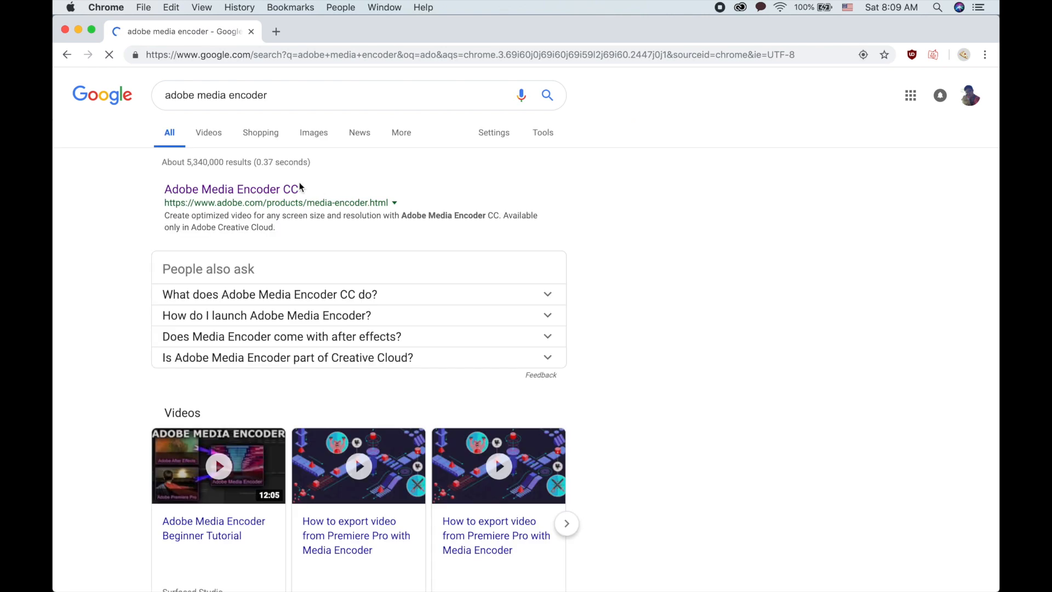
pyautogui.click(271, 189)
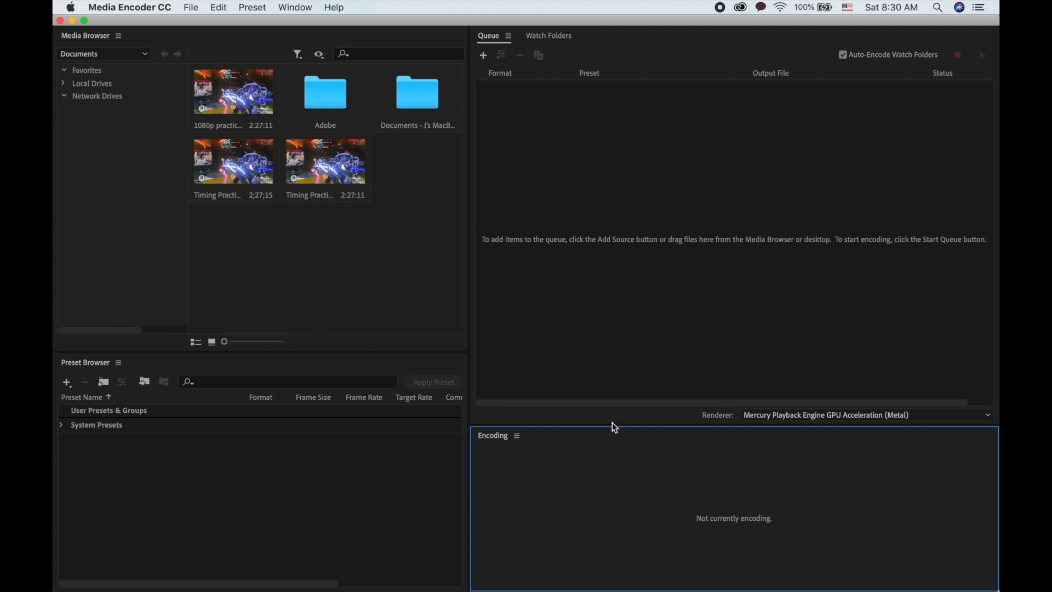
# - In Media Encoder, browse Local Drives to the user's Documents folder and add 1080p practice to the queue
pyautogui.click(560, 278)
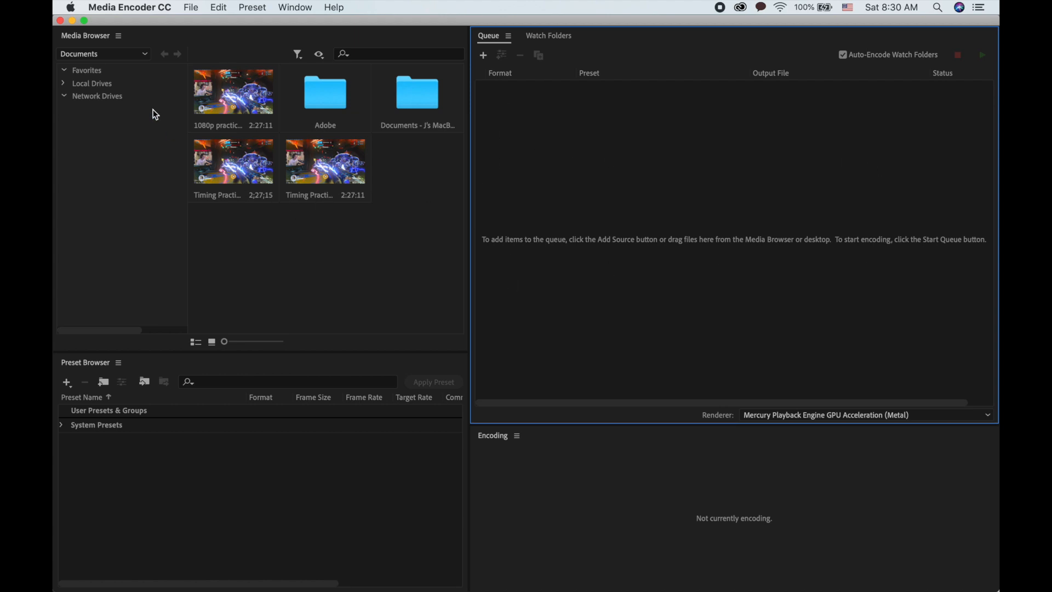
pyautogui.click(64, 85)
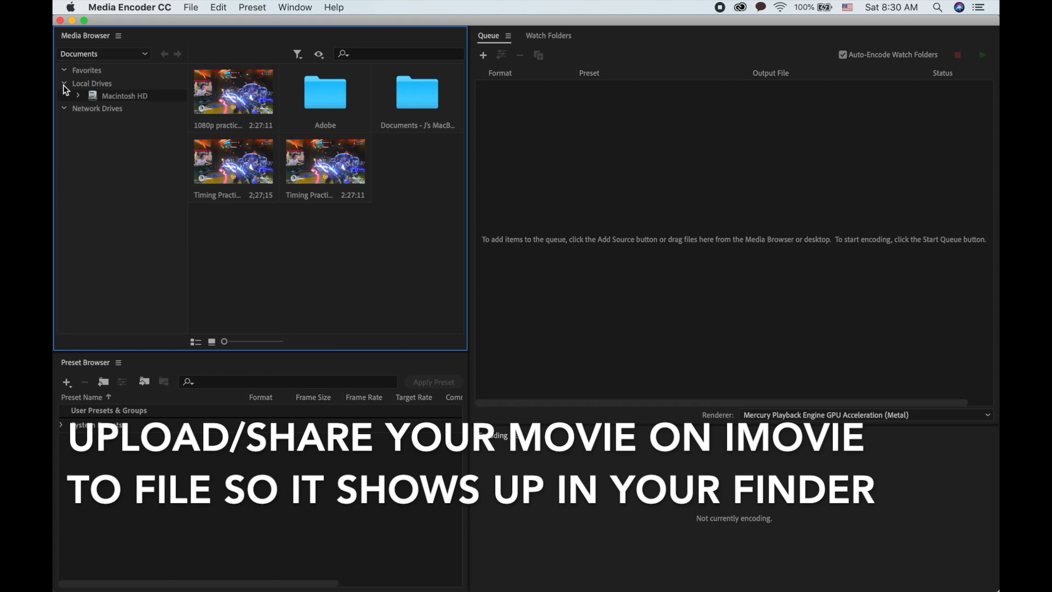
pyautogui.click(77, 96)
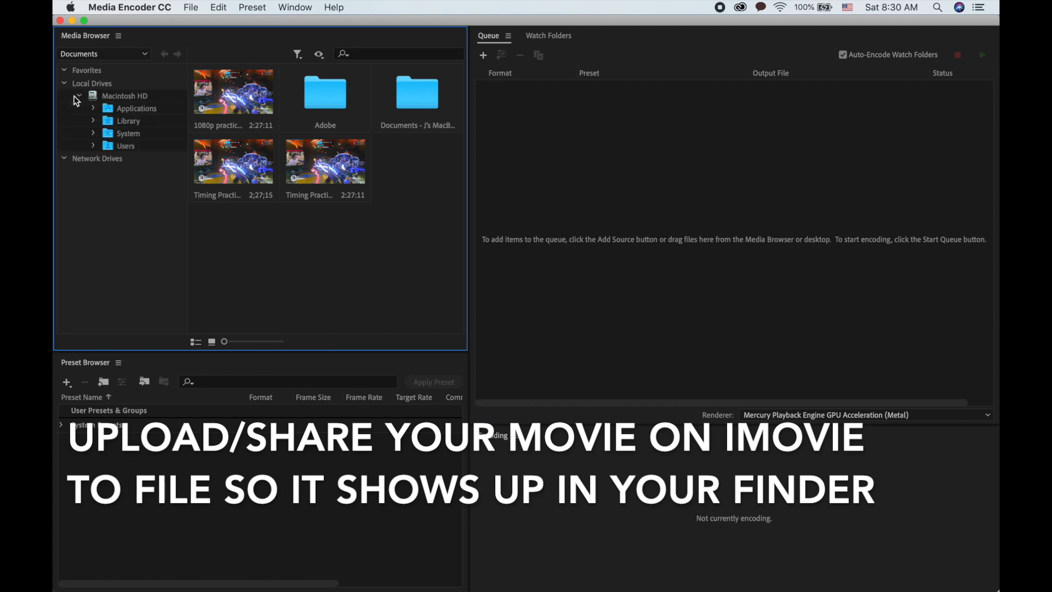
pyautogui.click(93, 147)
pyautogui.hscroll(3, 104, 186)
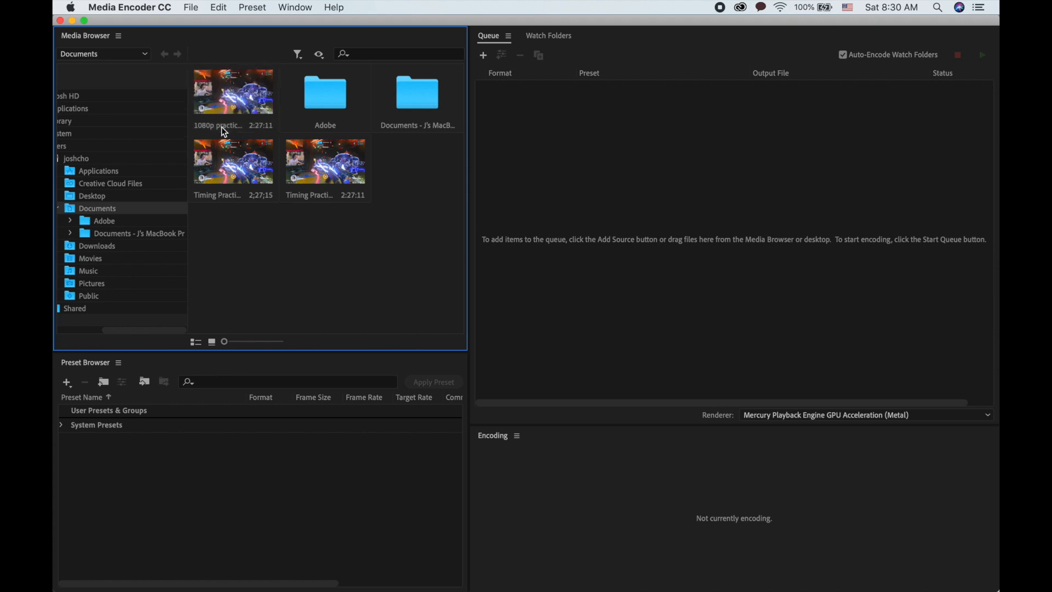
pyautogui.moveTo(222, 127); pyautogui.dragTo(566, 198)
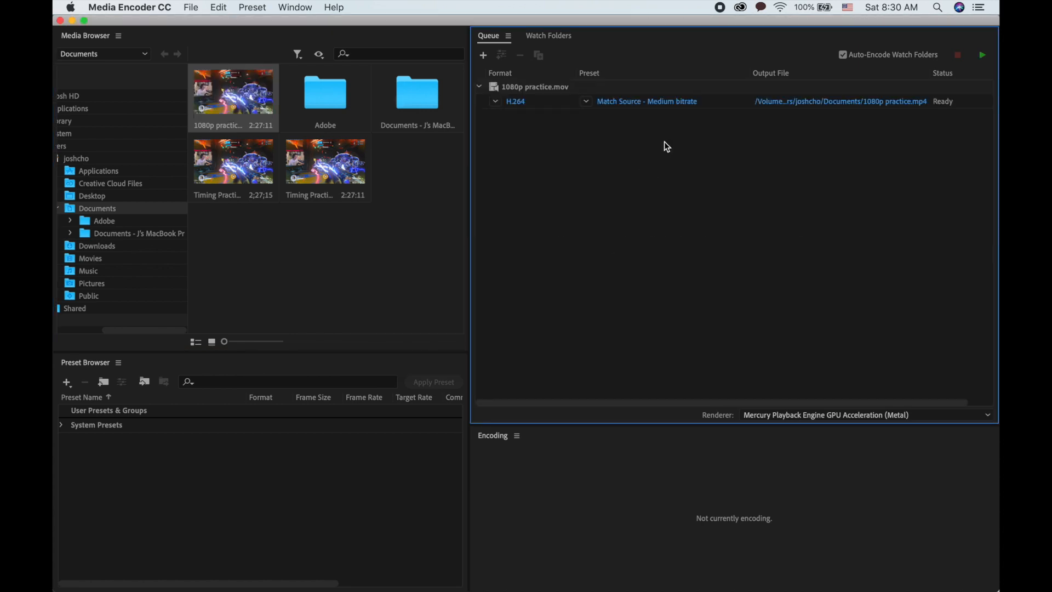
# - Add 1080p practice.mov from Documents to the queue as a source
pyautogui.click(485, 56)
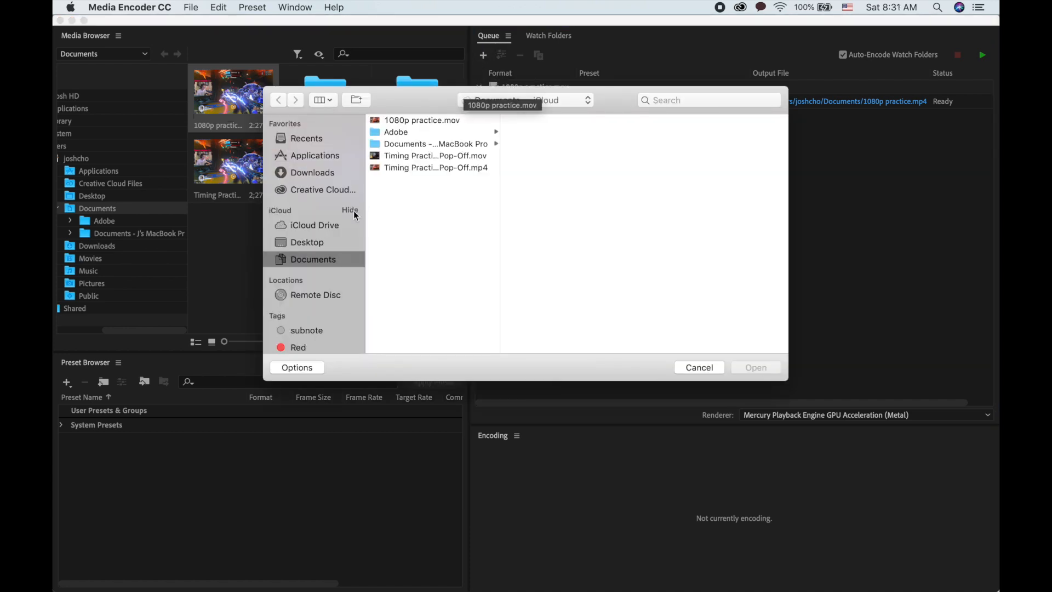
pyautogui.click(409, 120)
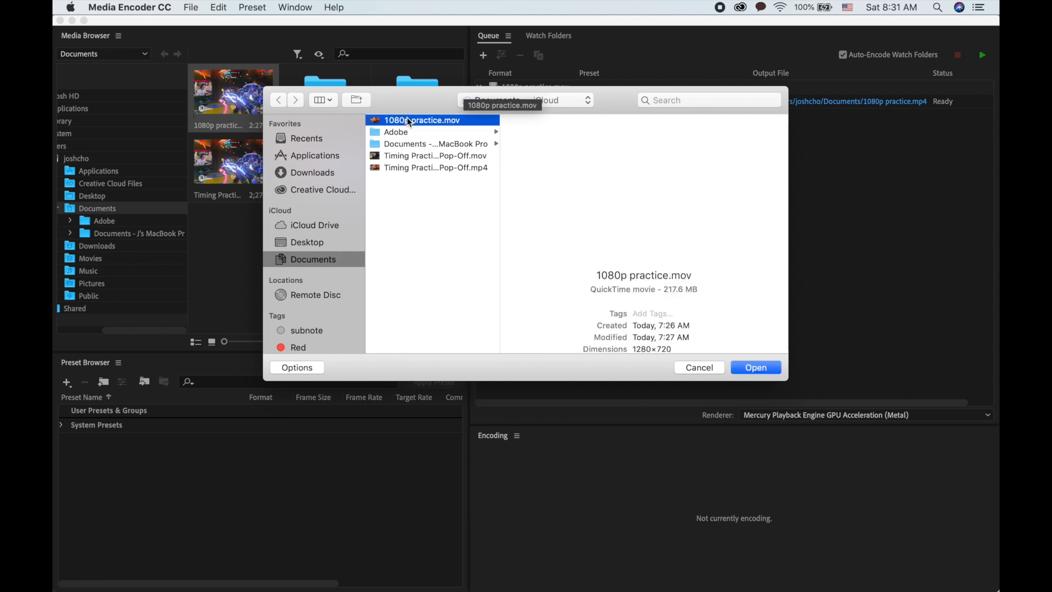
pyautogui.doubleClick(409, 120)
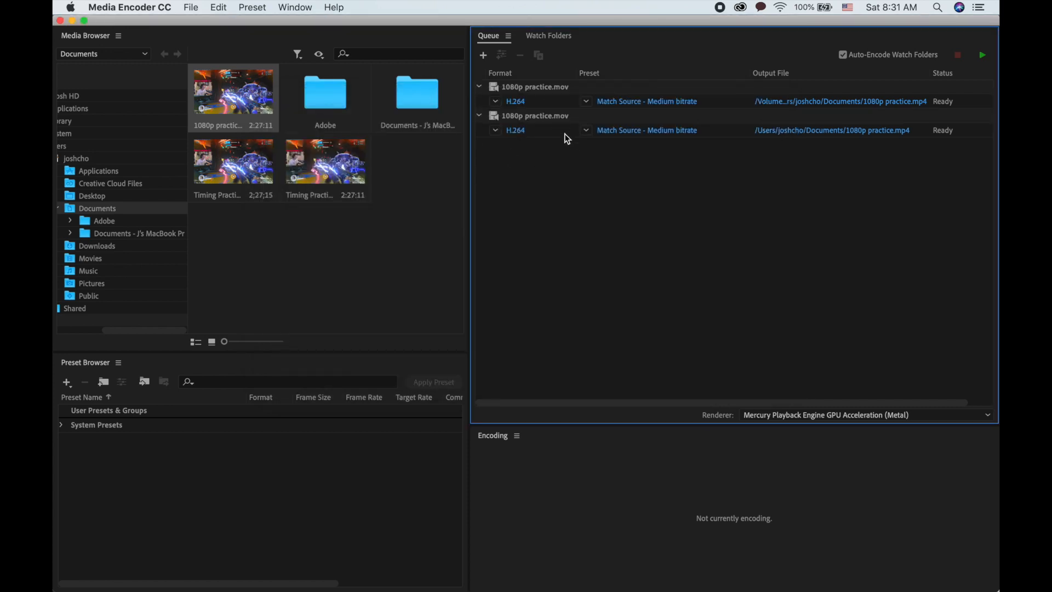
# - Open export settings for the second queue item and set the preset to YouTube 1080p Full HD
pyautogui.click(522, 134)
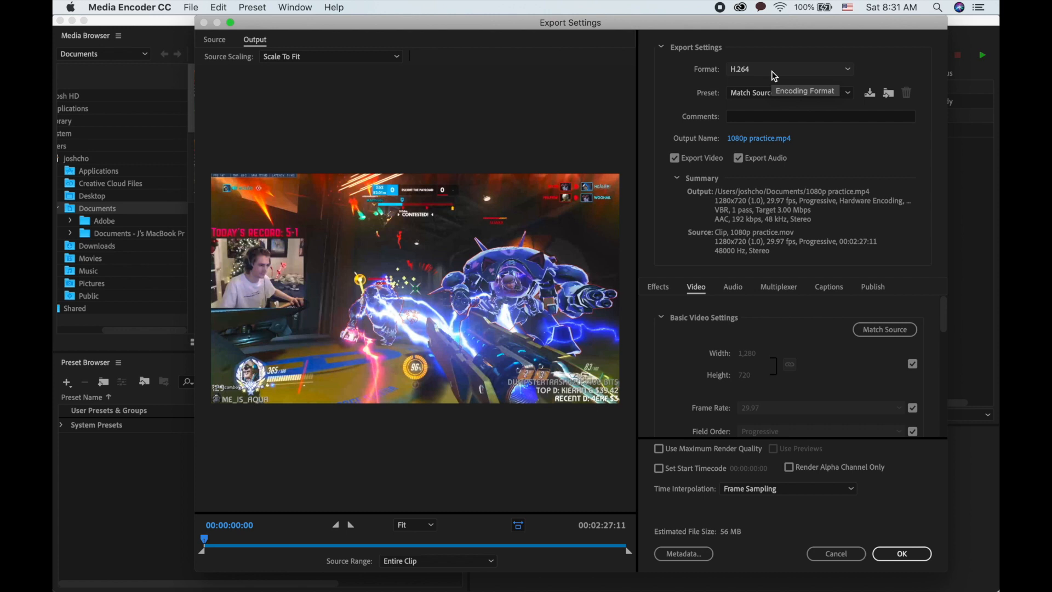
pyautogui.click(762, 96)
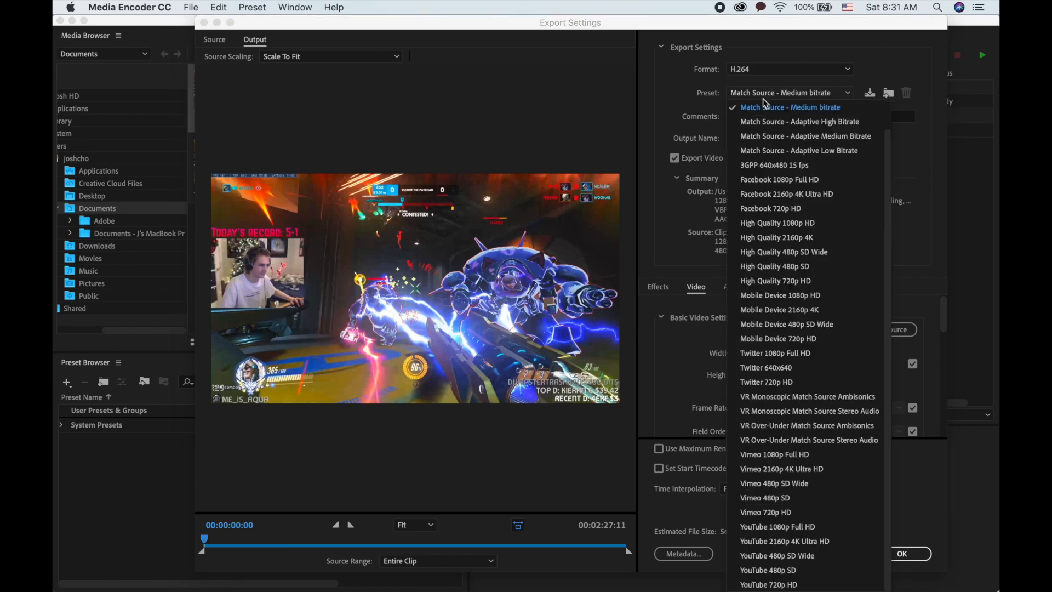
pyautogui.scroll(2, 767, 128)
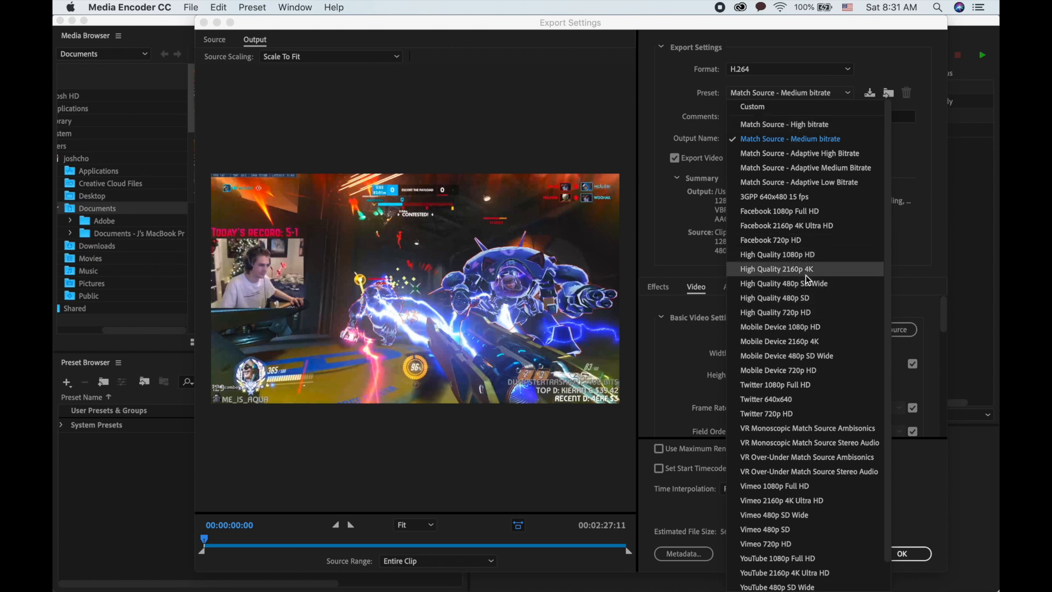
pyautogui.scroll(-2, 807, 260)
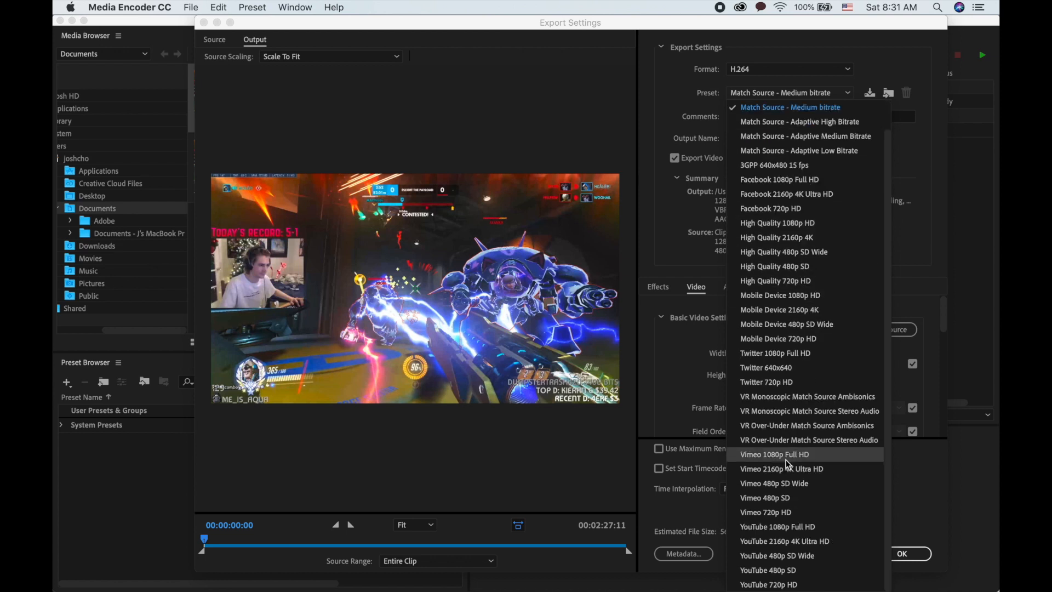
pyautogui.click(768, 530)
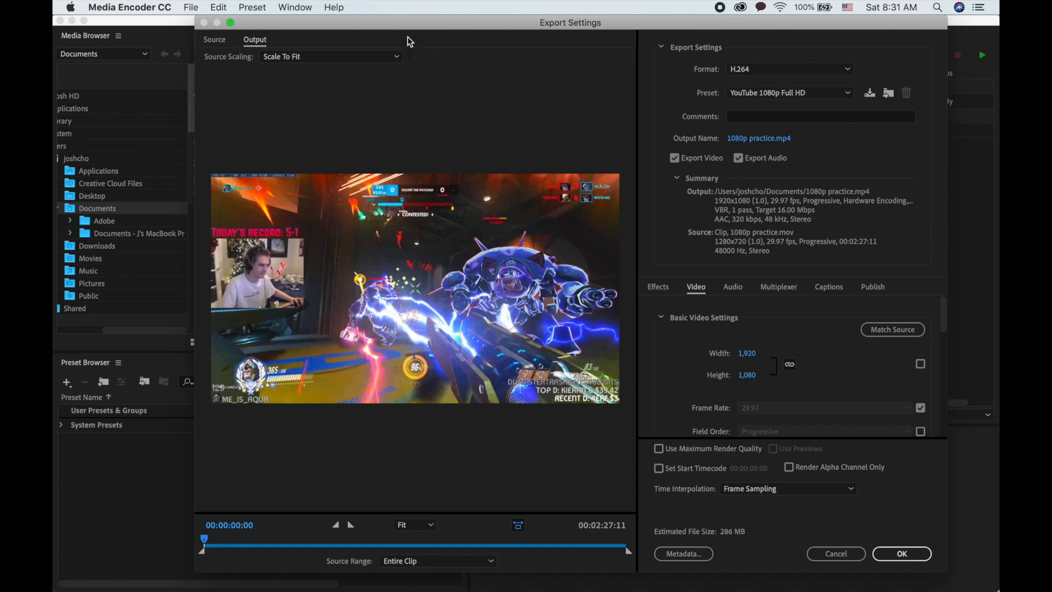
# - Review YouTube's recommended upload encoding settings, expanding the Container: MP4 section
pyautogui.moveTo(407, 28); pyautogui.dragTo(468, 20)
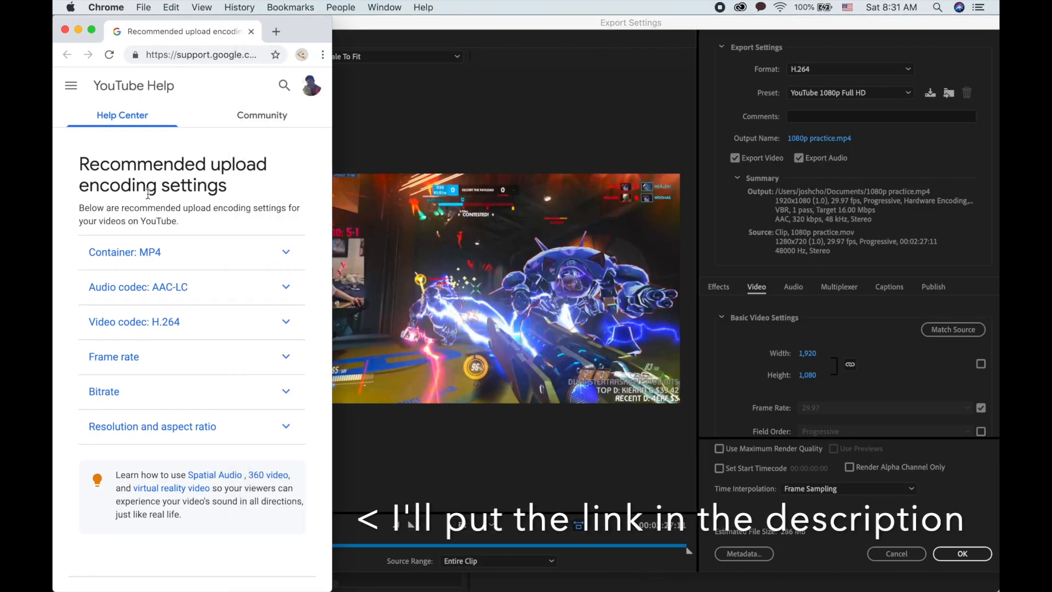
pyautogui.click(146, 261)
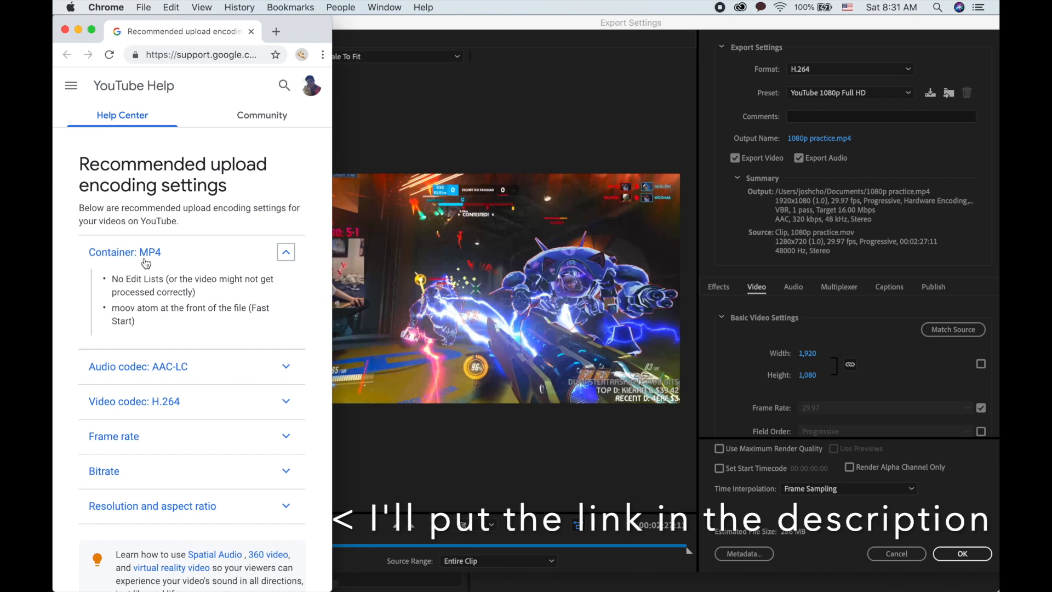
pyautogui.scroll(-3, 148, 265)
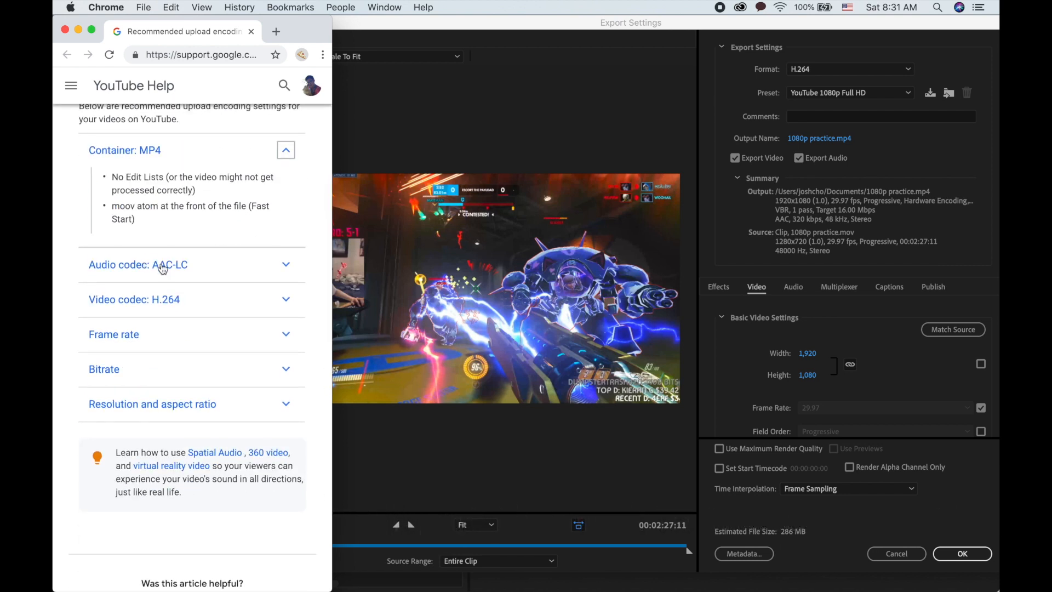
# - Expand and read YouTube's Audio codec, Video codec and Frame rate upload recommendations
pyautogui.click(163, 268)
pyautogui.scroll(-2, 178, 279)
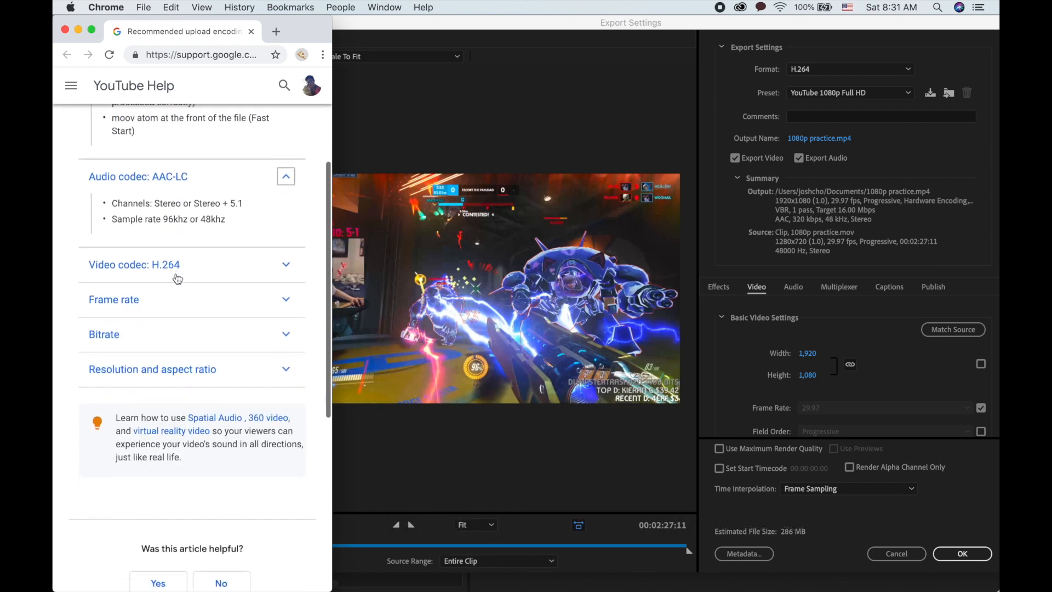
pyautogui.click(175, 235)
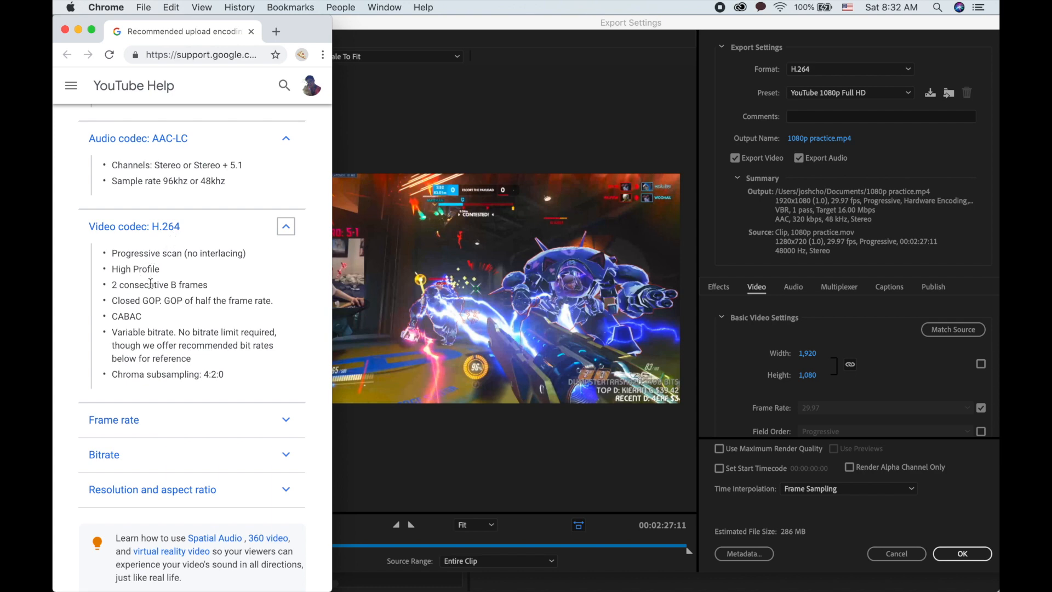
pyautogui.scroll(-1, 161, 359)
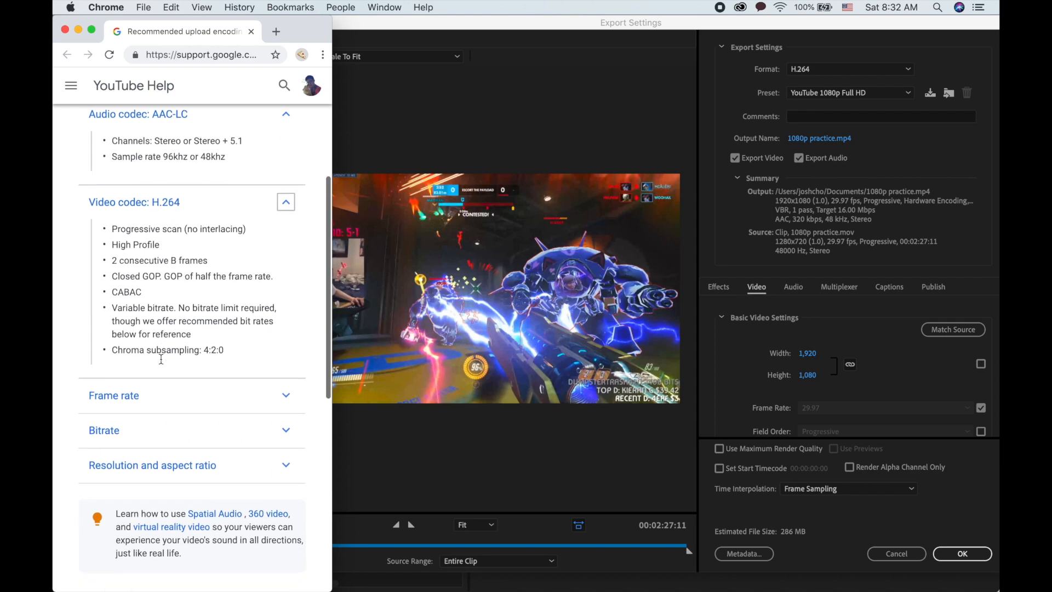
pyautogui.click(153, 396)
# - Expand the Bitrate section and review the recommended SDR and HDR video bitrate tables
pyautogui.scroll(-5, 165, 351)
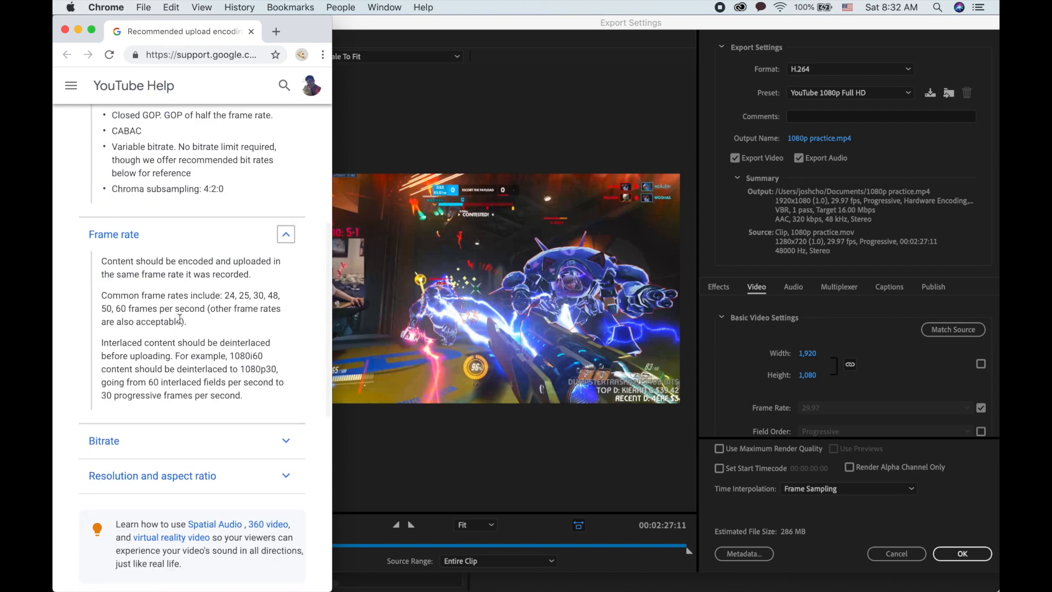
pyautogui.scroll(-2, 182, 388)
pyautogui.click(181, 395)
pyautogui.scroll(-5, 180, 398)
pyautogui.scroll(-7, 180, 398)
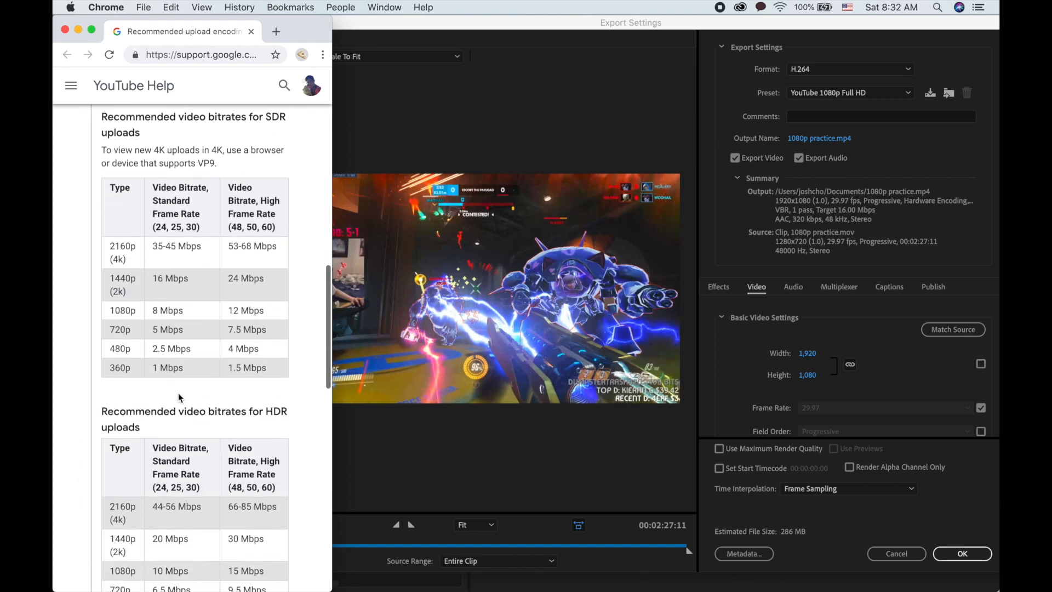
pyautogui.scroll(3, 178, 393)
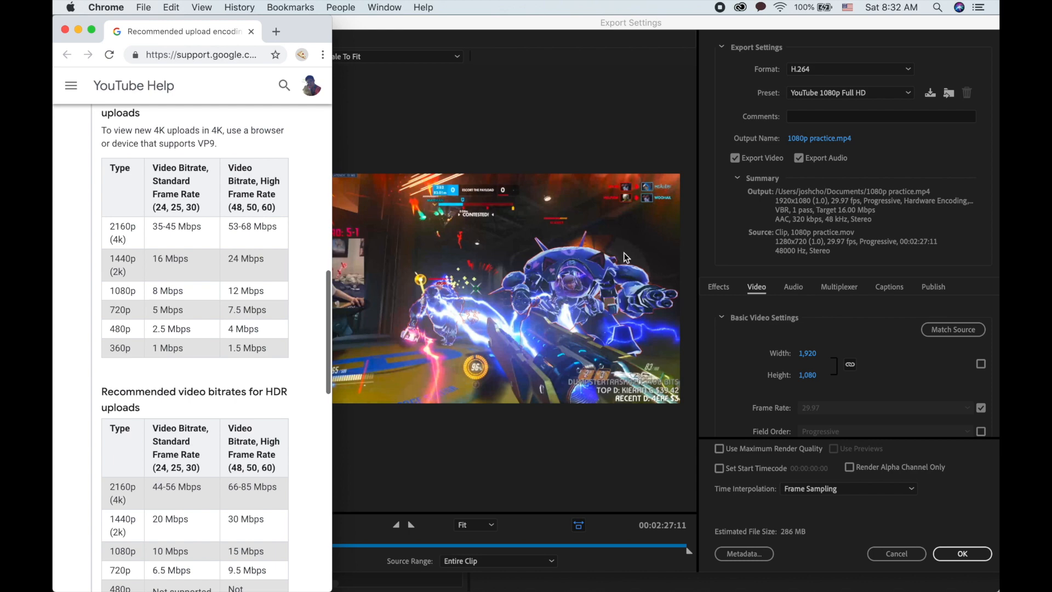
pyautogui.scroll(4, 264, 309)
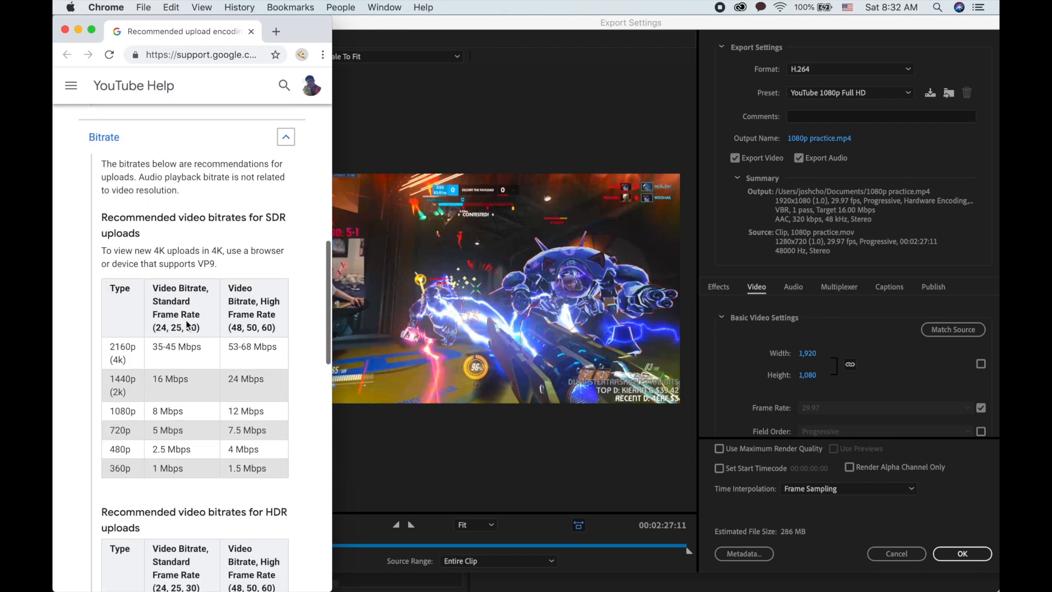
# - Return to Export Settings and check the video aspect options, keeping Square Pixels (1.0)
pyautogui.click(707, 172)
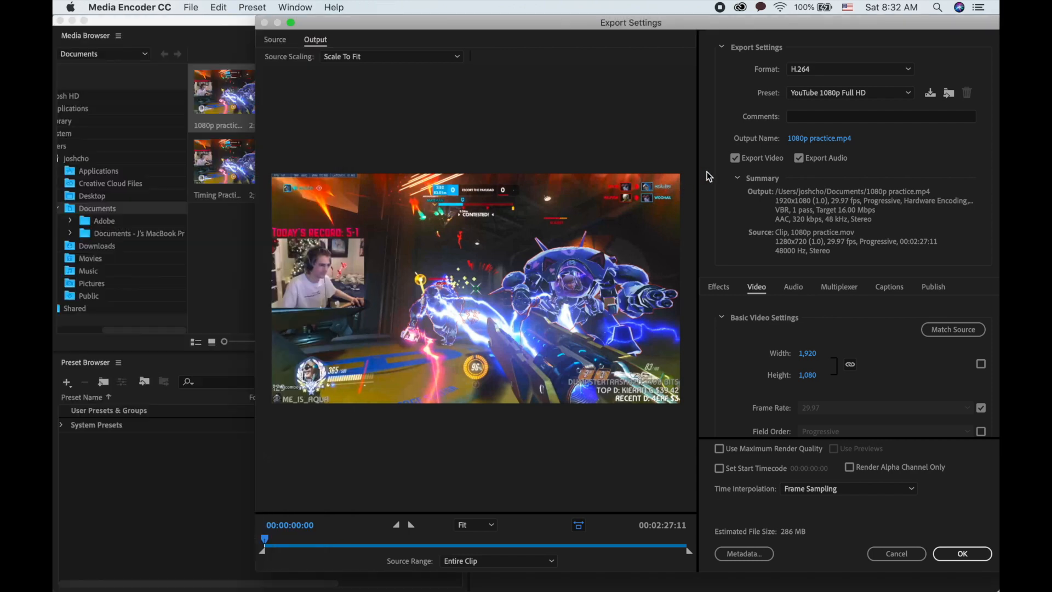
pyautogui.scroll(-5, 797, 370)
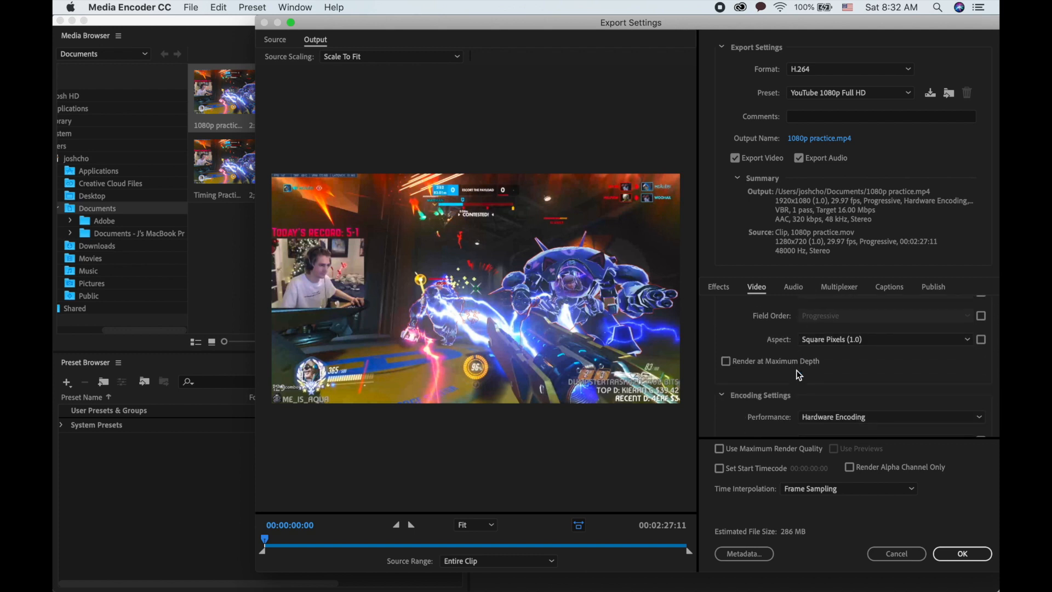
pyautogui.scroll(-2, 797, 370)
pyautogui.scroll(2, 797, 370)
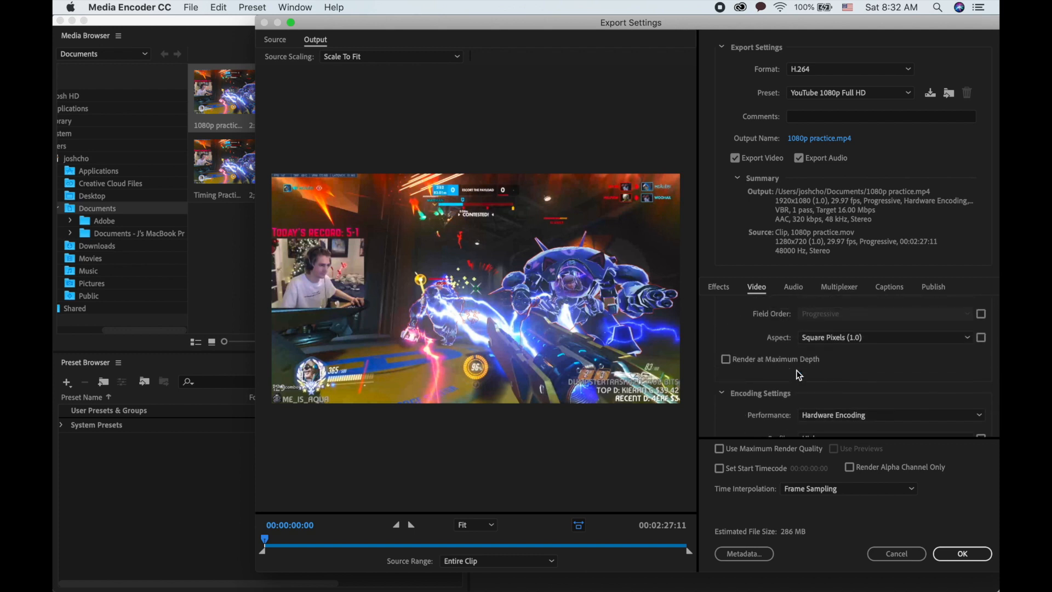
pyautogui.click(836, 340)
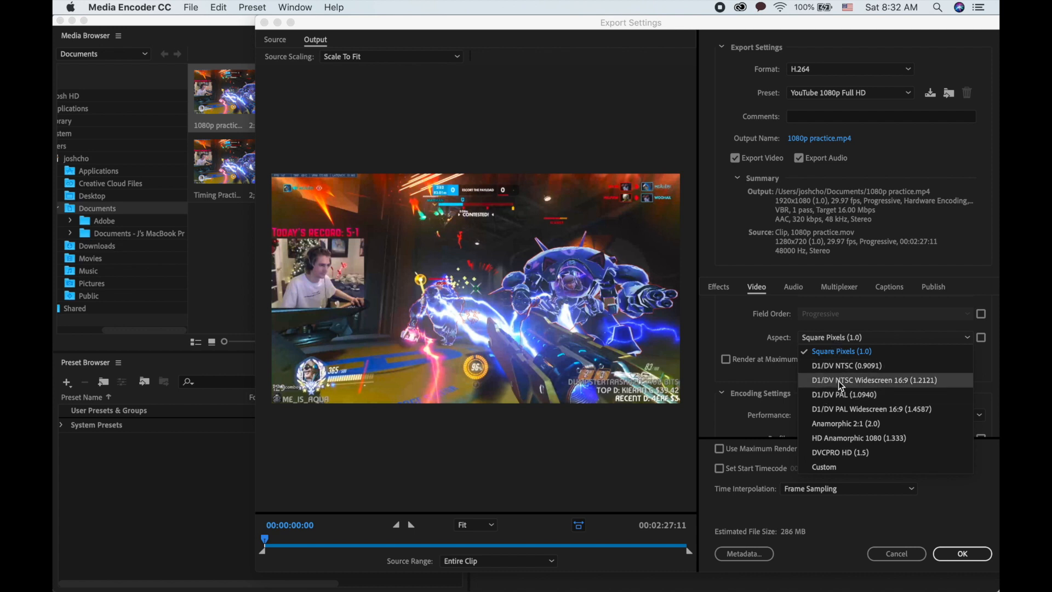
pyautogui.click(833, 337)
# - Check the encoding profile and set the bitrate encoding to VBR, 2 pass
pyautogui.scroll(-3, 827, 362)
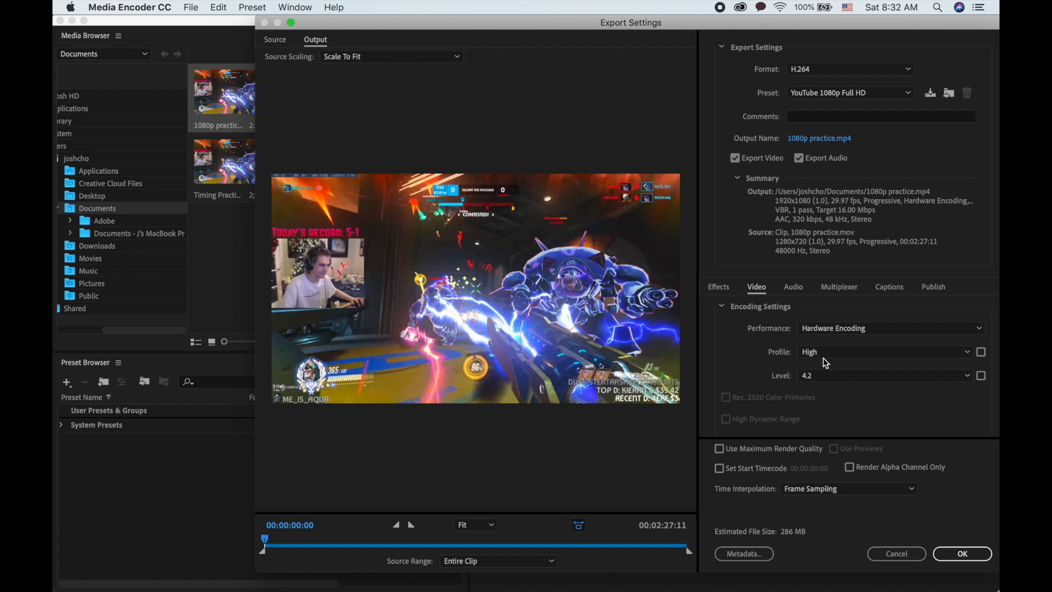
pyautogui.click(826, 360)
pyautogui.click(826, 359)
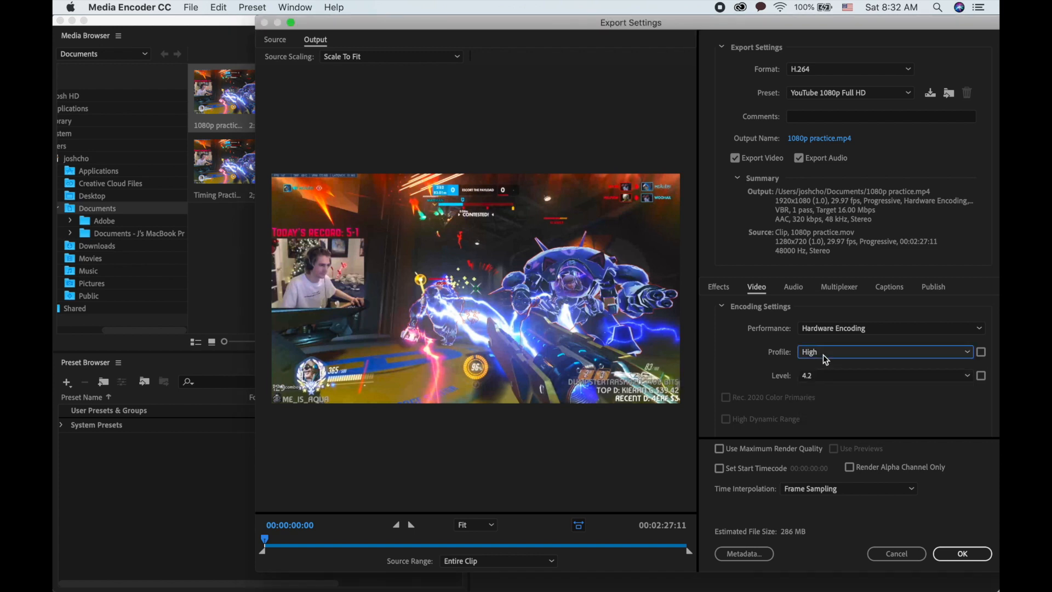
pyautogui.scroll(-5, 761, 370)
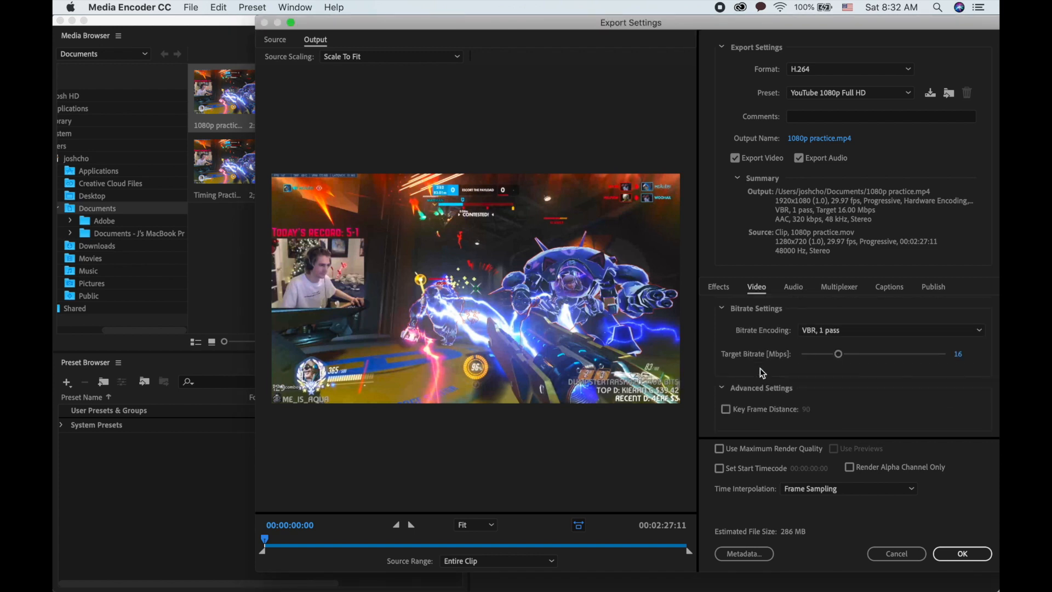
pyautogui.click(814, 329)
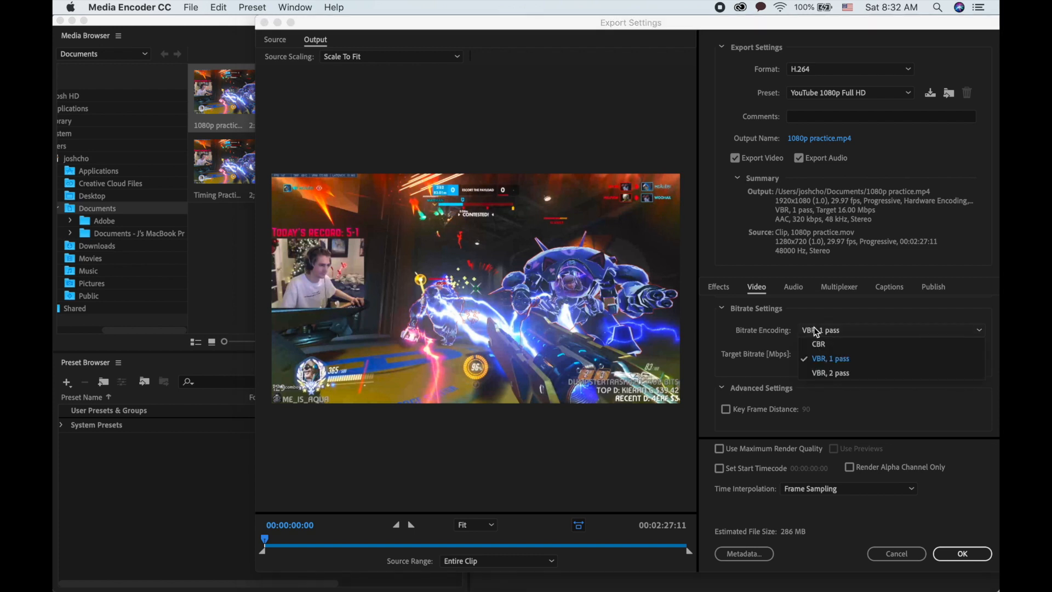
pyautogui.click(819, 374)
# - Review the time interpolation options and audio settings, then accept the export settings
pyautogui.scroll(-3, 780, 402)
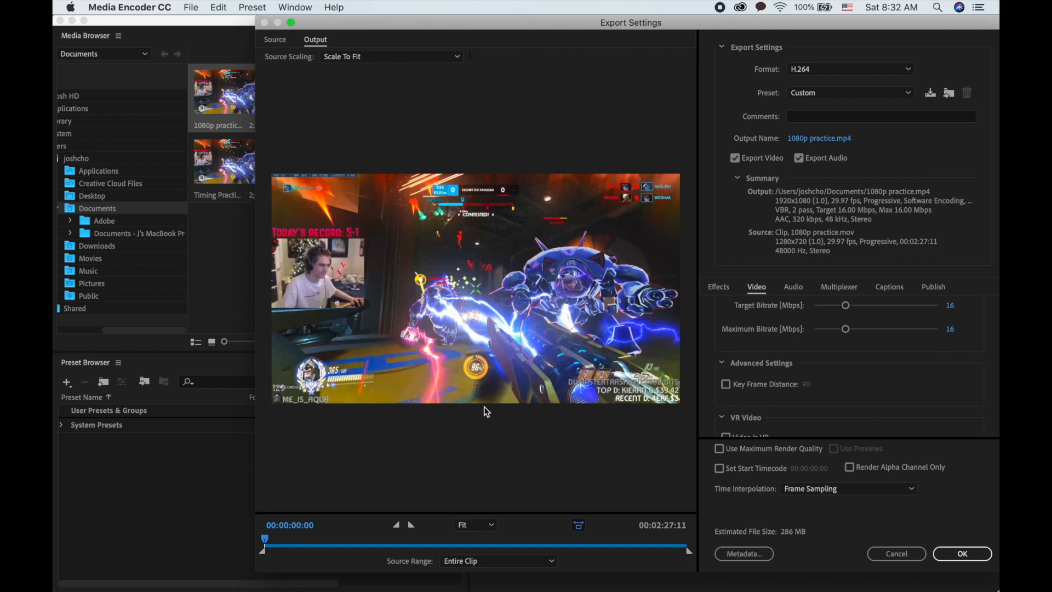
pyautogui.scroll(-1, 748, 370)
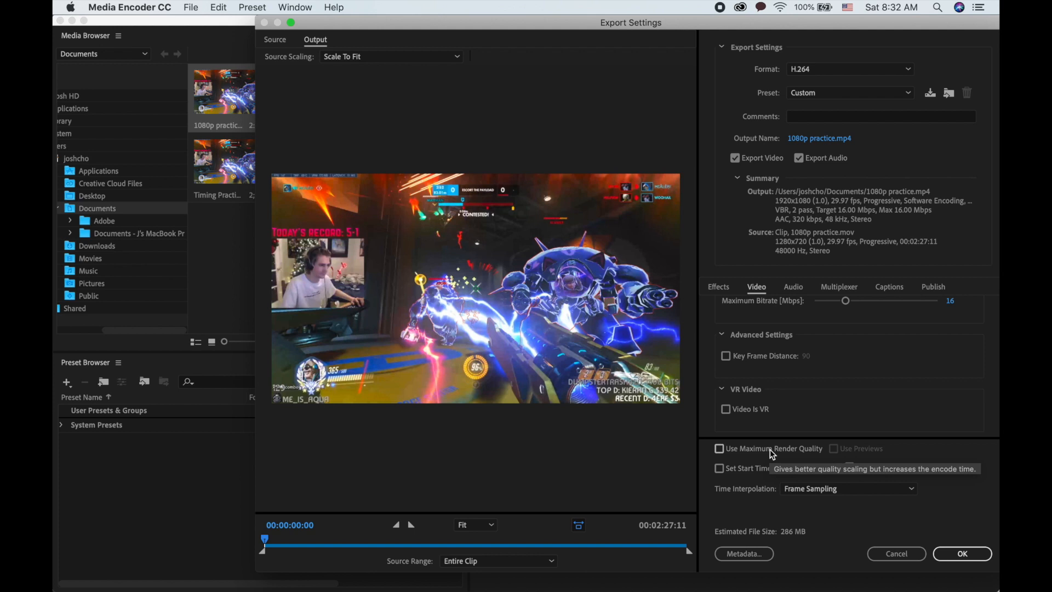
pyautogui.click(802, 492)
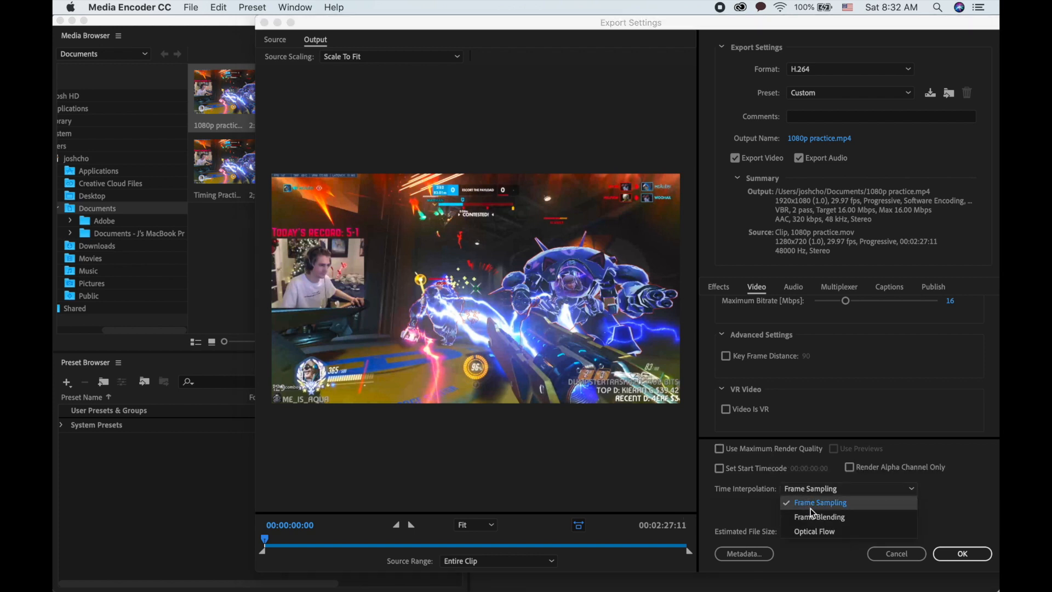
pyautogui.click(906, 493)
pyautogui.click(801, 289)
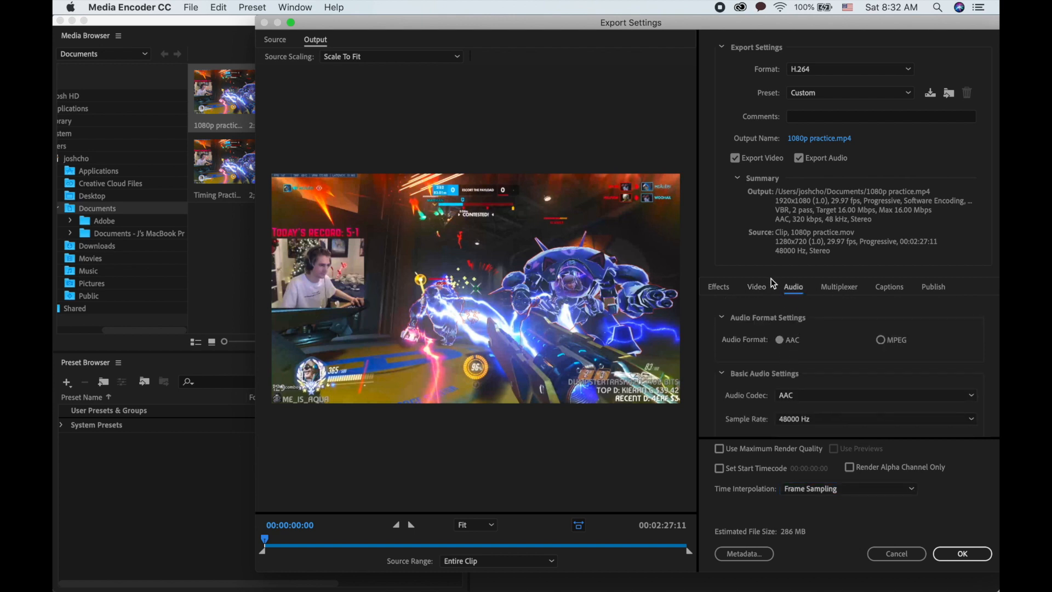
pyautogui.click(757, 288)
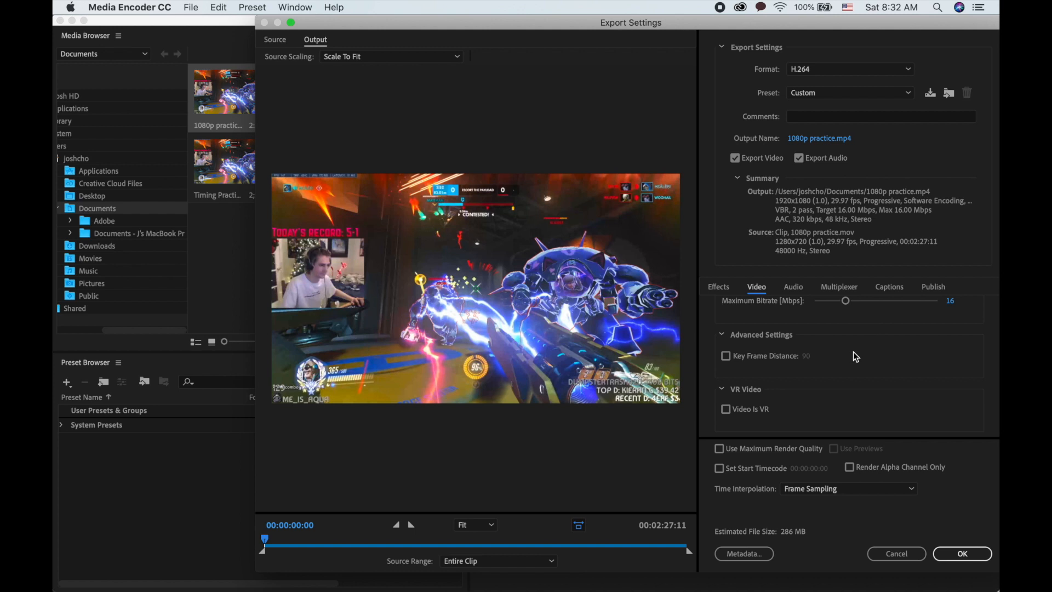
pyautogui.scroll(6, 853, 351)
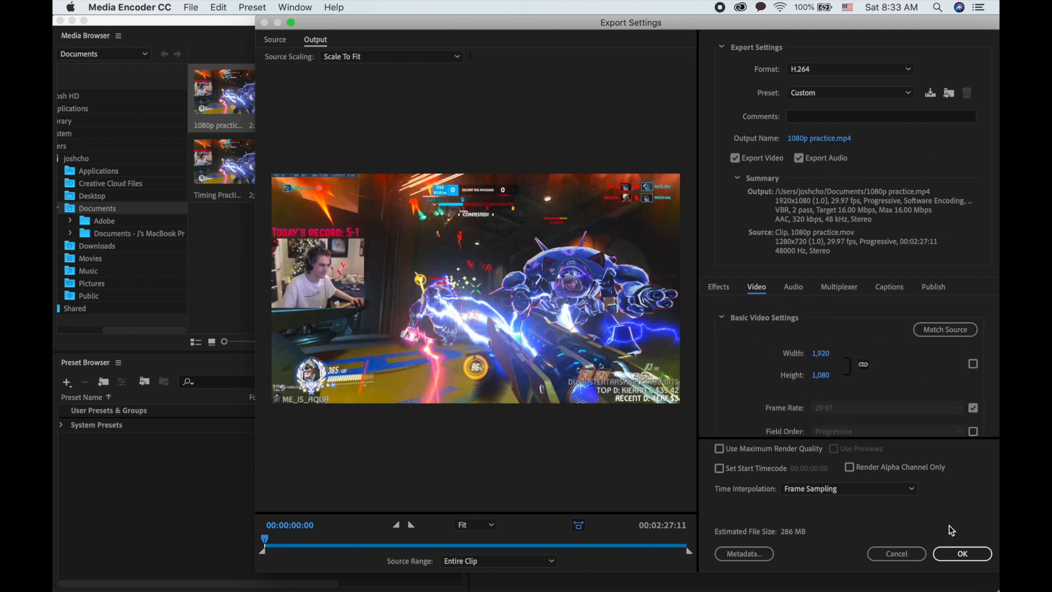
pyautogui.click(956, 555)
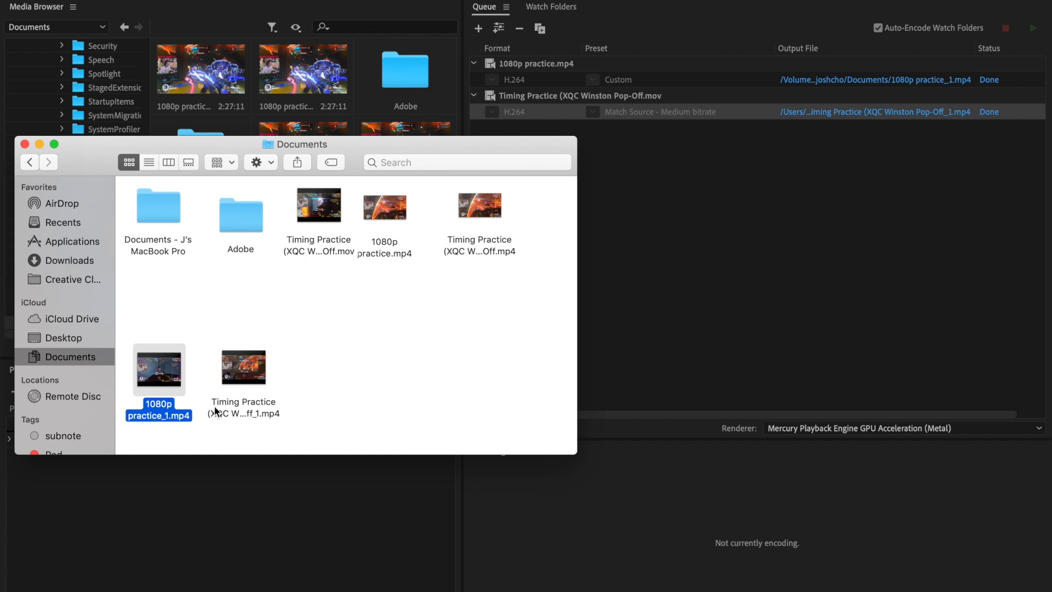
# - Rename the exported 1080p practice_1.mp4 file to new 1080 practice.mp4
pyautogui.rightClick(168, 413)
pyautogui.click(196, 363)
pyautogui.write('new 10')
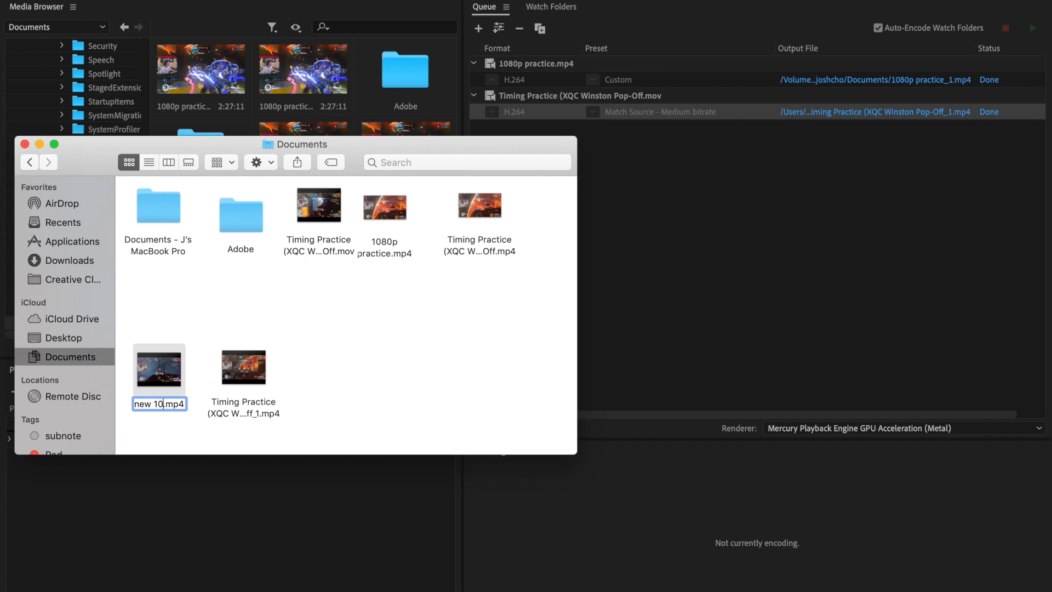
pyautogui.write('80 practice')
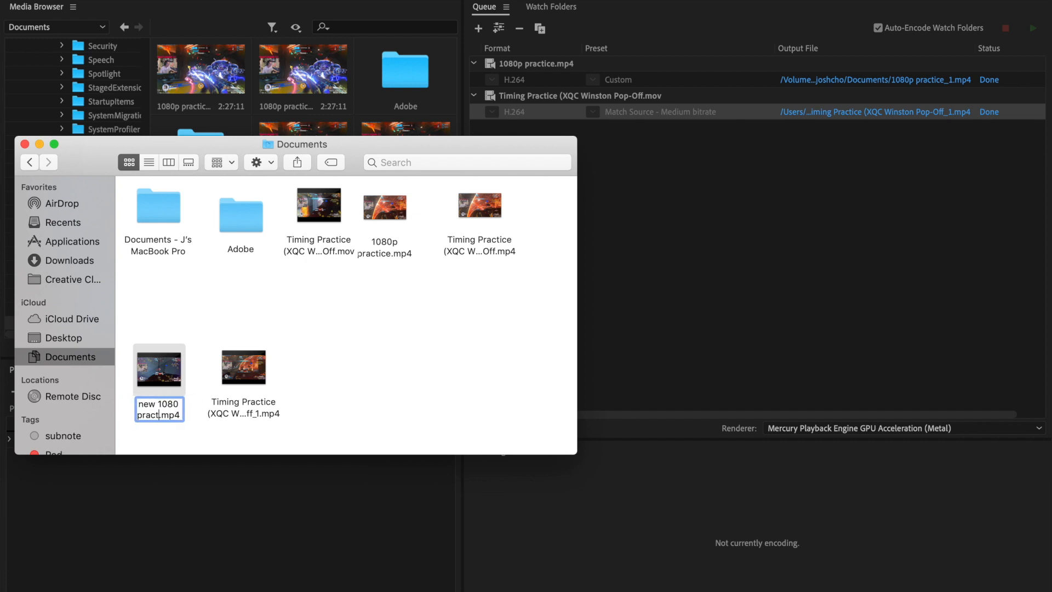
pyautogui.press('Return')
pyautogui.moveTo(395, 589)
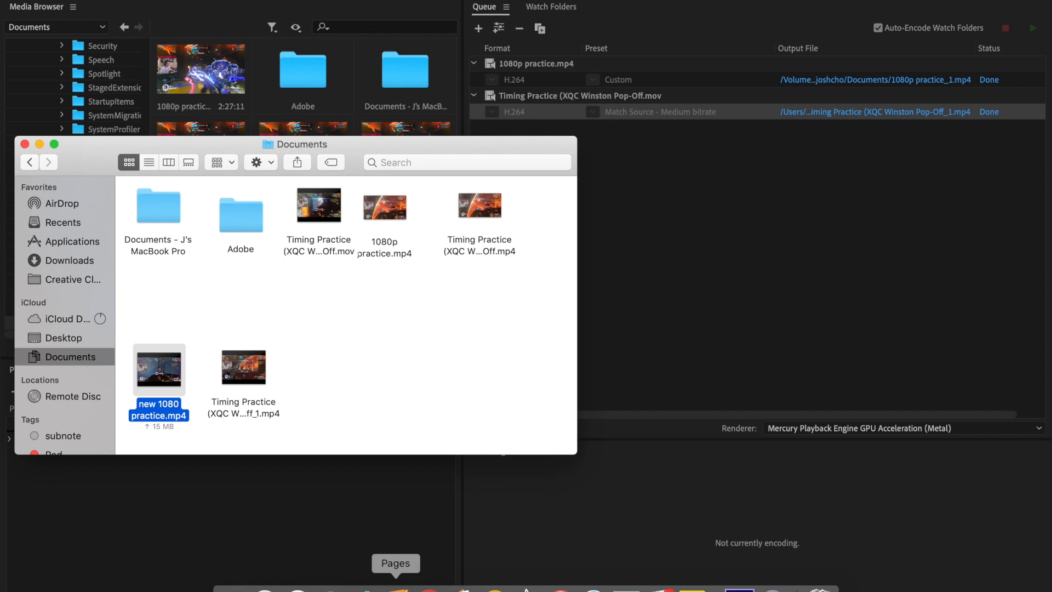
# - Switch to iMovie and open the 1080p practice project
pyautogui.click(527, 588)
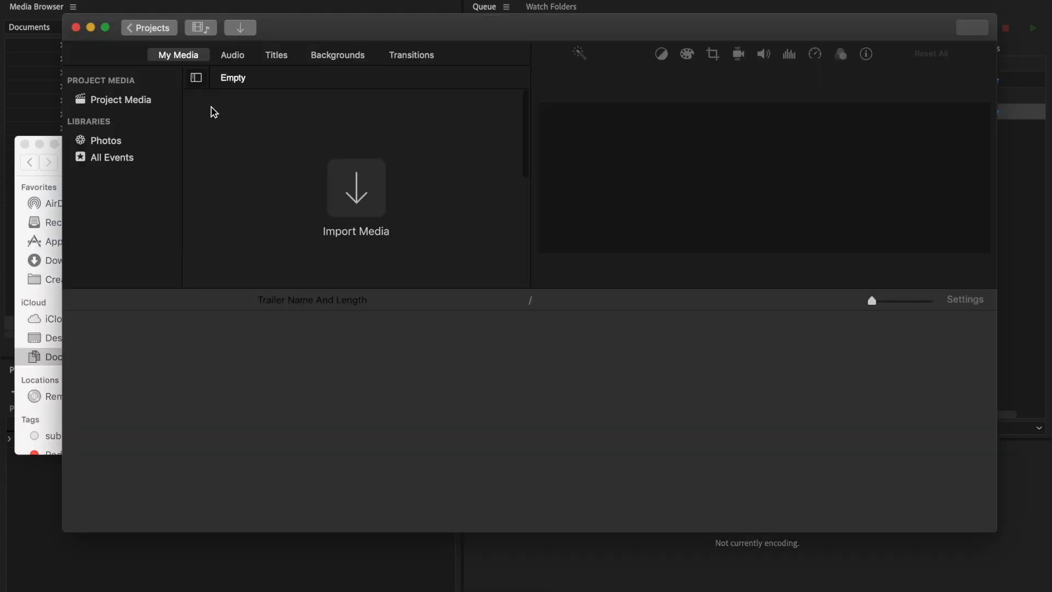
pyautogui.click(149, 27)
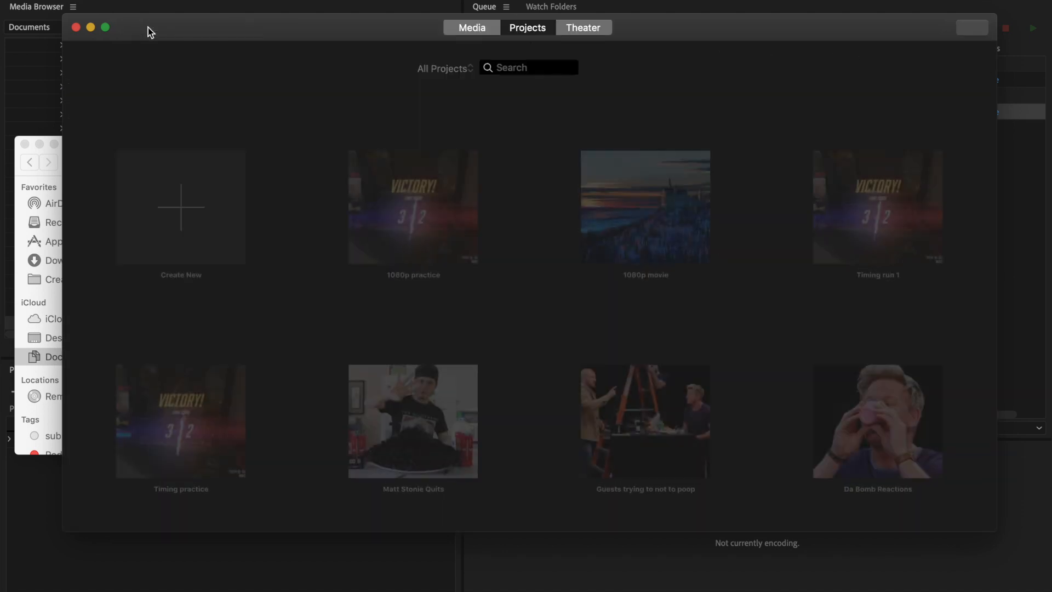
pyautogui.doubleClick(377, 259)
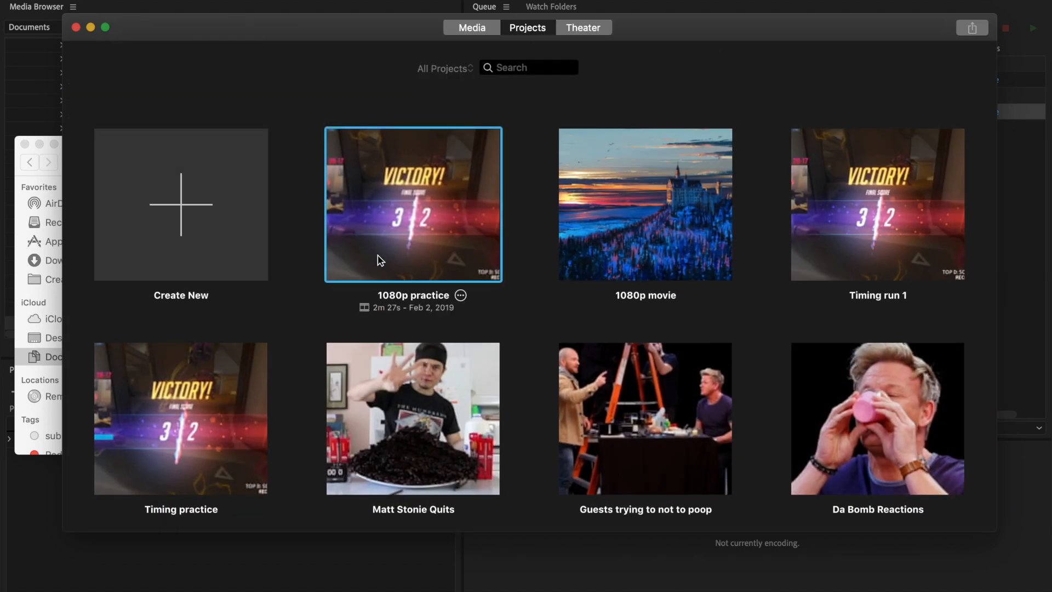
pyautogui.click(252, 422)
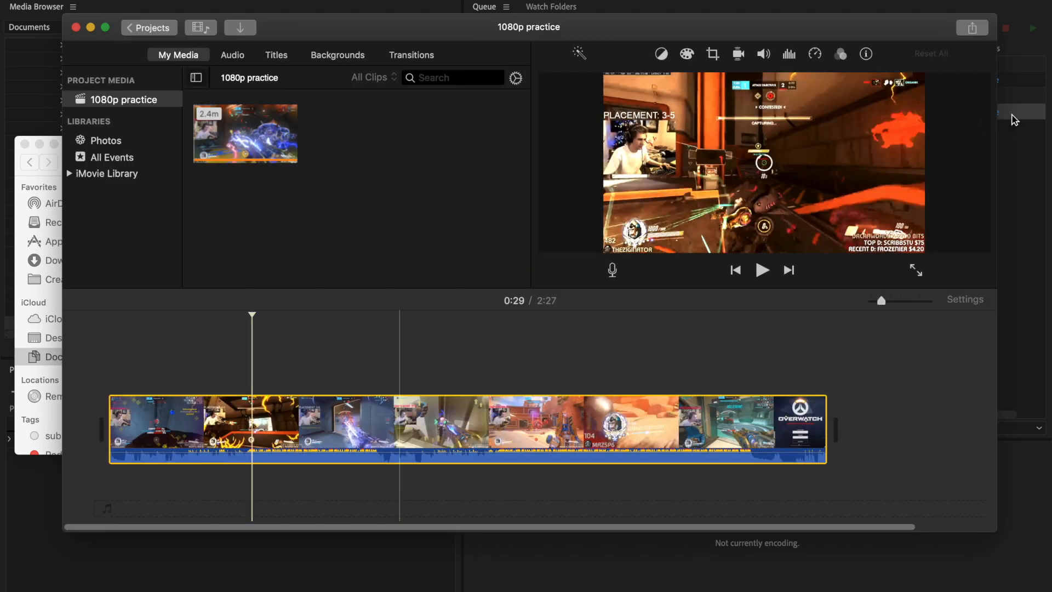
# - Open the project's YouTube share dialog, inspect the resolution options, and cancel
pyautogui.click(972, 28)
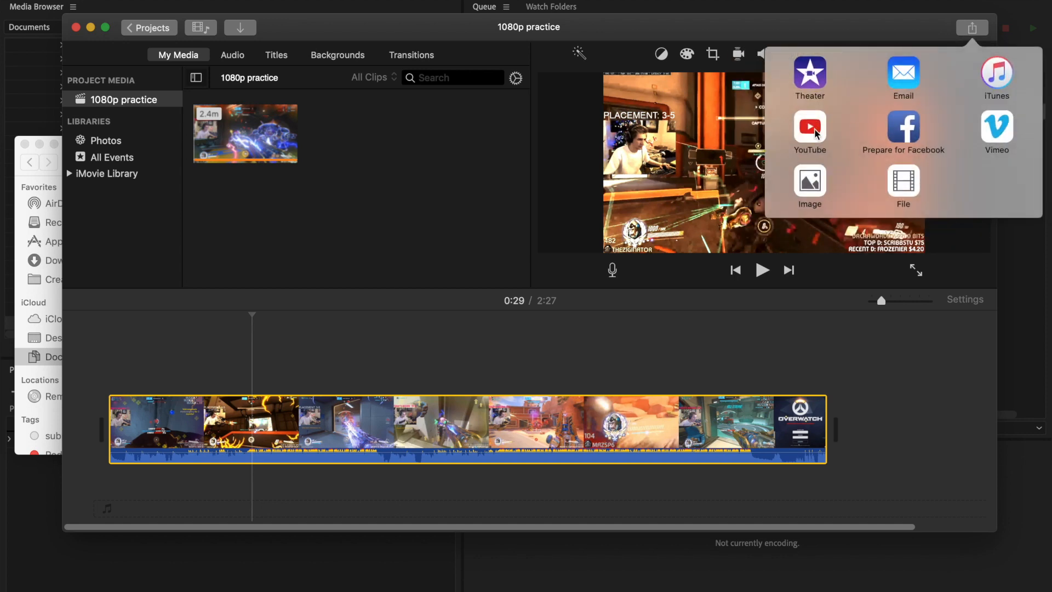
pyautogui.click(817, 133)
pyautogui.click(642, 197)
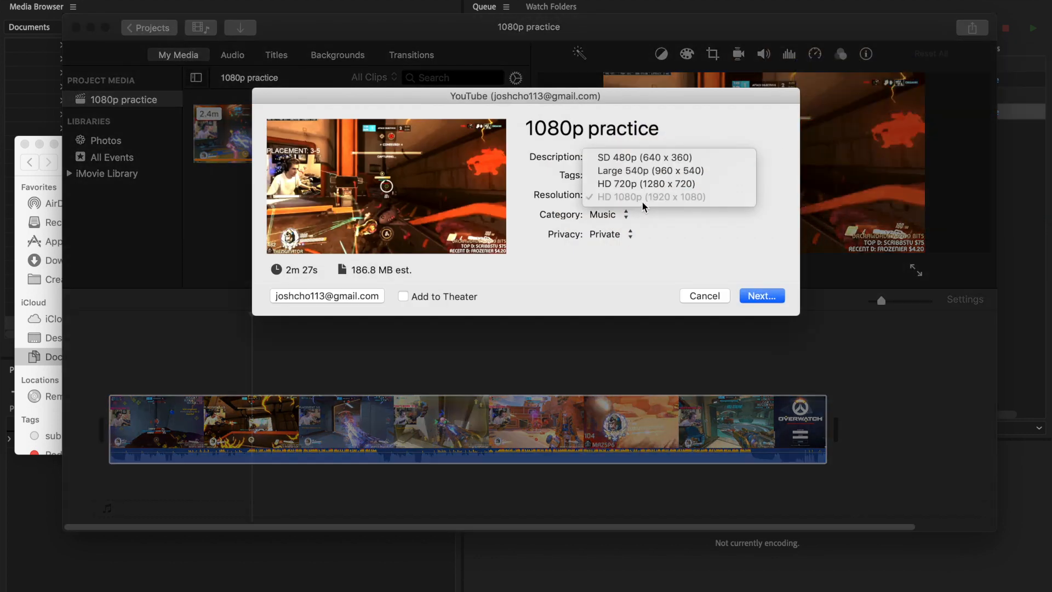
pyautogui.click(702, 297)
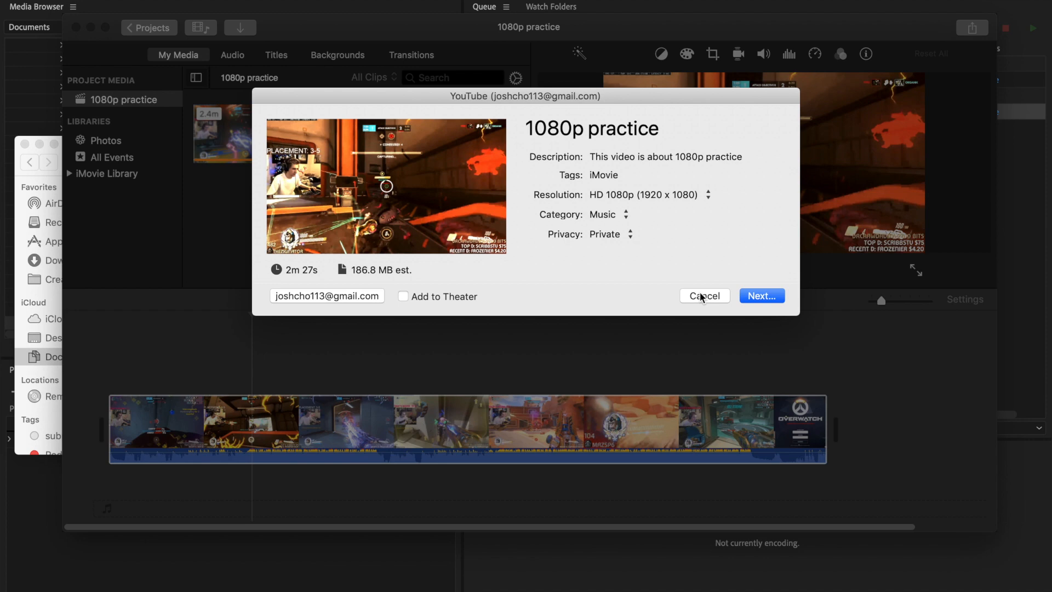
pyautogui.click(702, 297)
# - Cut the clip from the 1080p practice timeline
pyautogui.rightClick(552, 400)
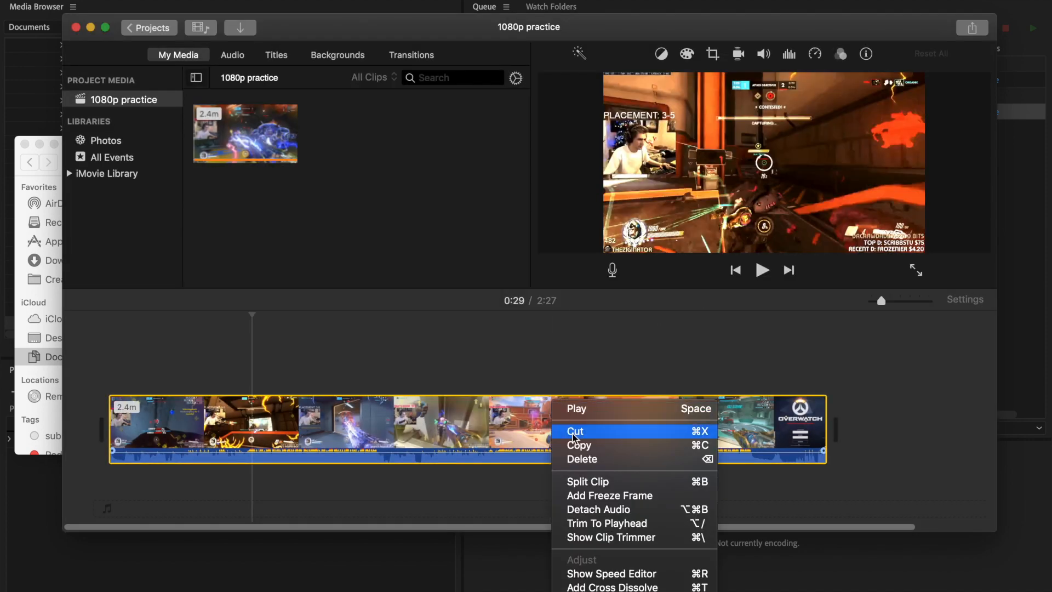
pyautogui.click(574, 437)
# - Import new 1080 practice.mp4 from the Documents folder into the project media and place it in the timeline
pyautogui.click(24, 159)
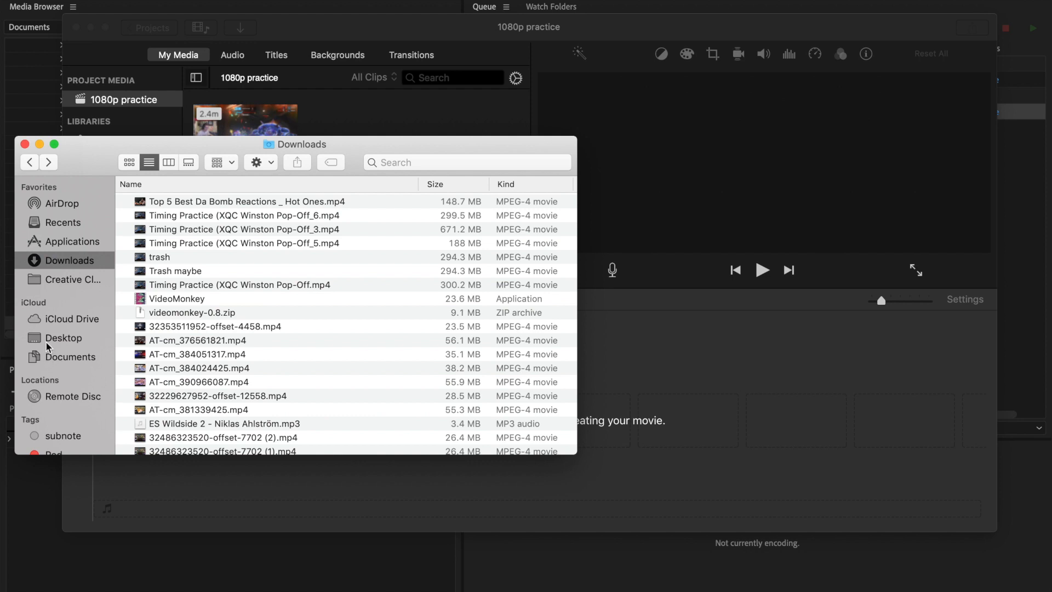
pyautogui.click(50, 324)
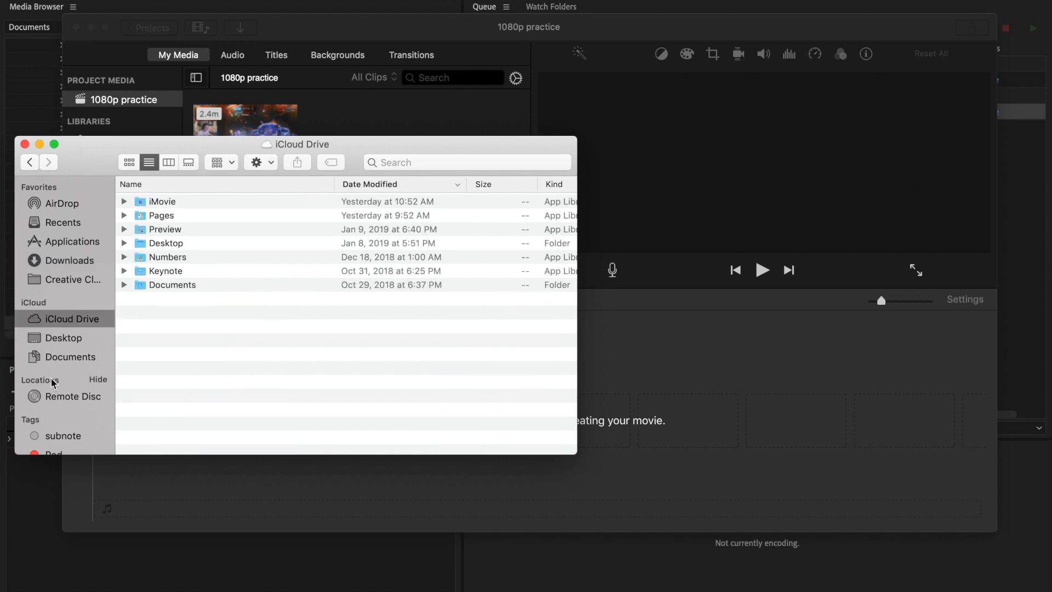
pyautogui.click(49, 356)
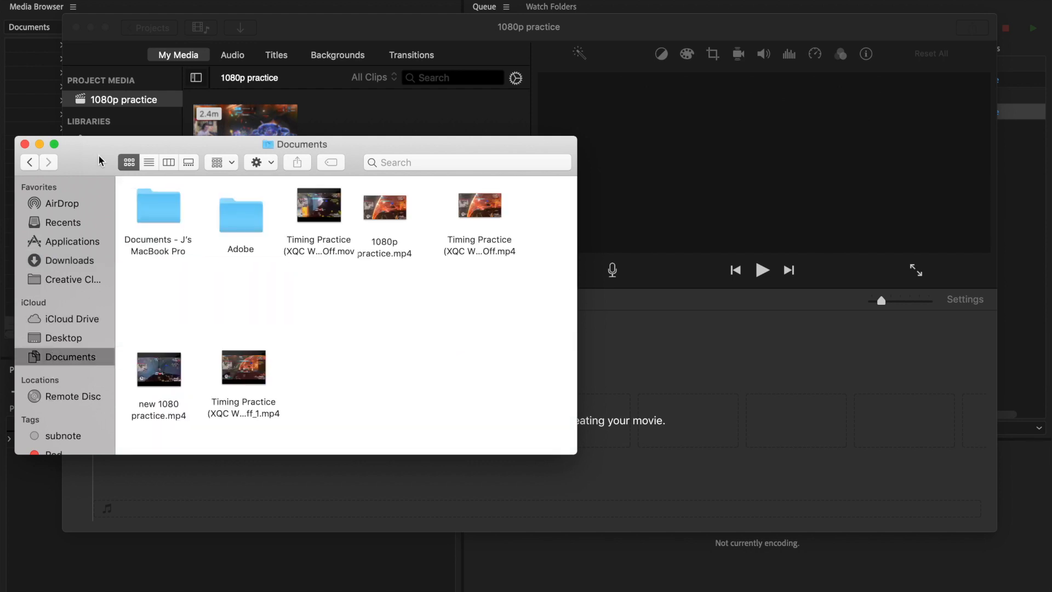
pyautogui.moveTo(101, 157); pyautogui.dragTo(511, 189)
pyautogui.click(553, 402)
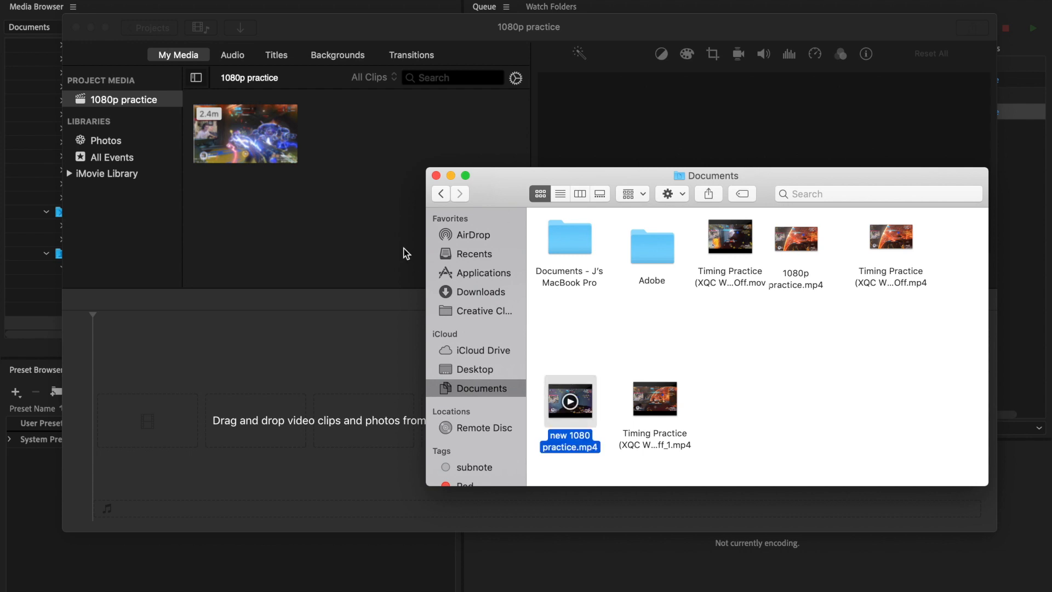
pyautogui.moveTo(572, 409); pyautogui.dragTo(357, 153)
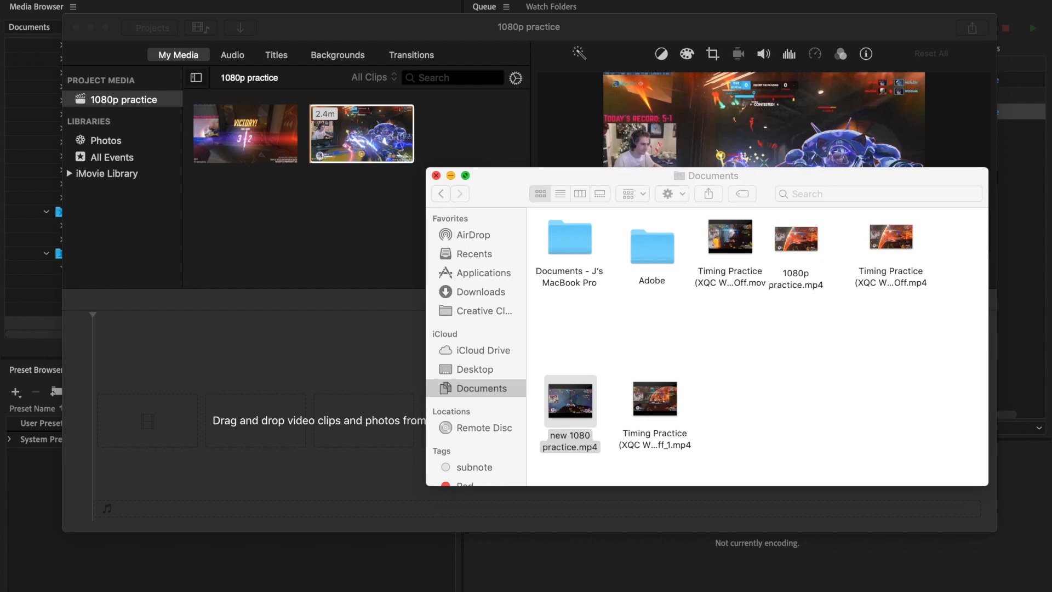
pyautogui.click(434, 175)
pyautogui.moveTo(360, 133); pyautogui.dragTo(354, 424)
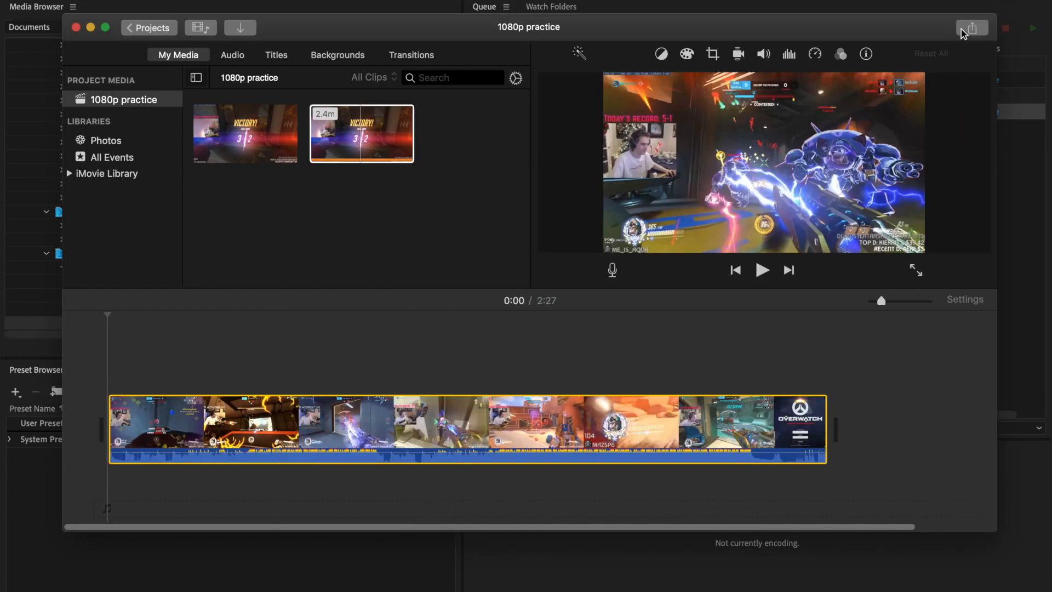
# - Open the project's YouTube share dialog, inspect the resolution options, and cancel
pyautogui.click(969, 28)
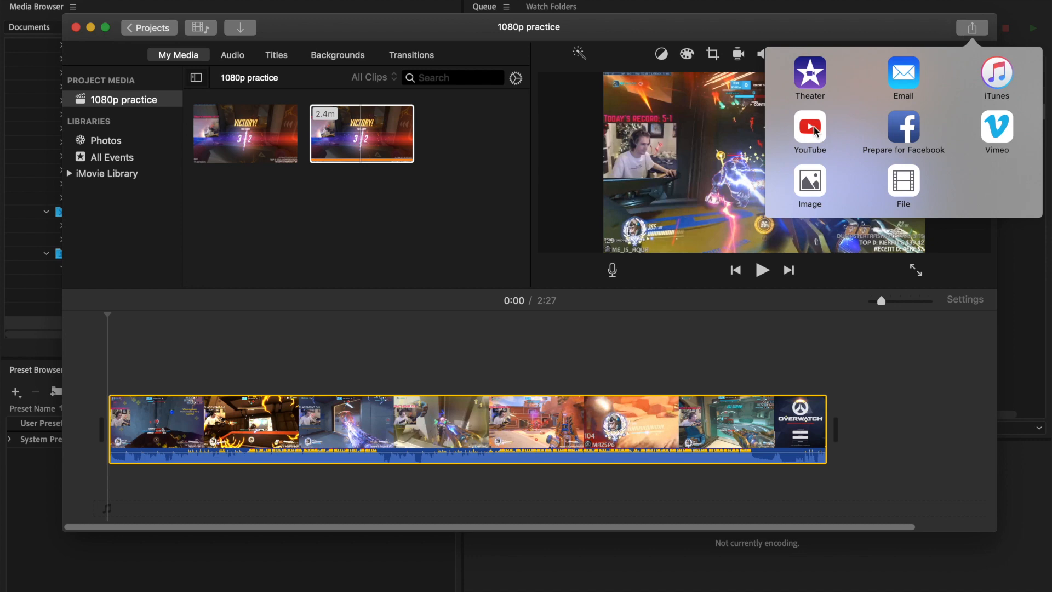
pyautogui.click(815, 130)
pyautogui.click(684, 200)
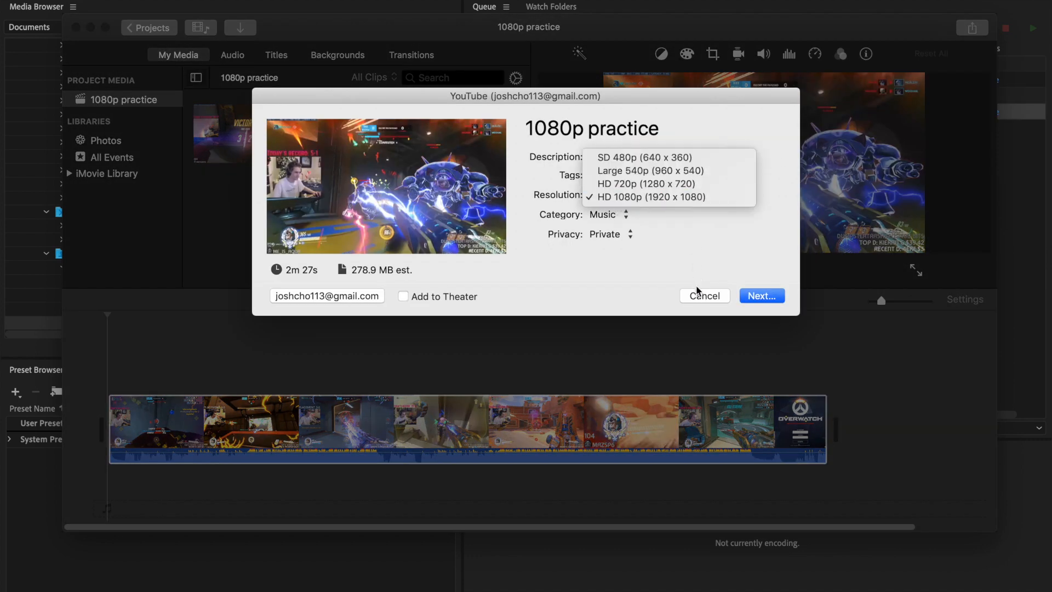
pyautogui.click(698, 299)
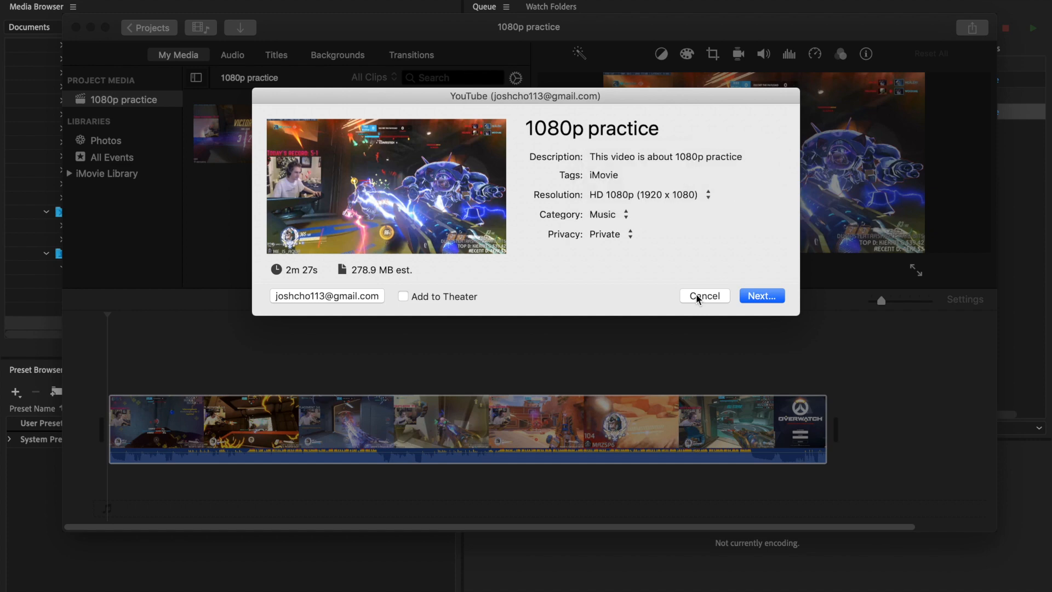
pyautogui.click(698, 297)
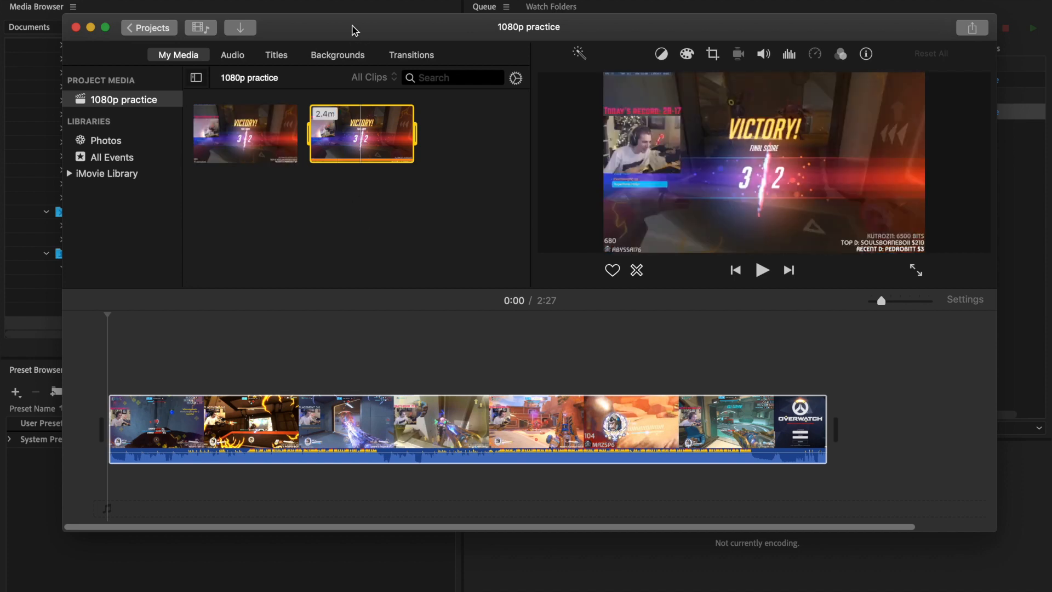
pyautogui.moveTo(357, 31); pyautogui.dragTo(366, 219)
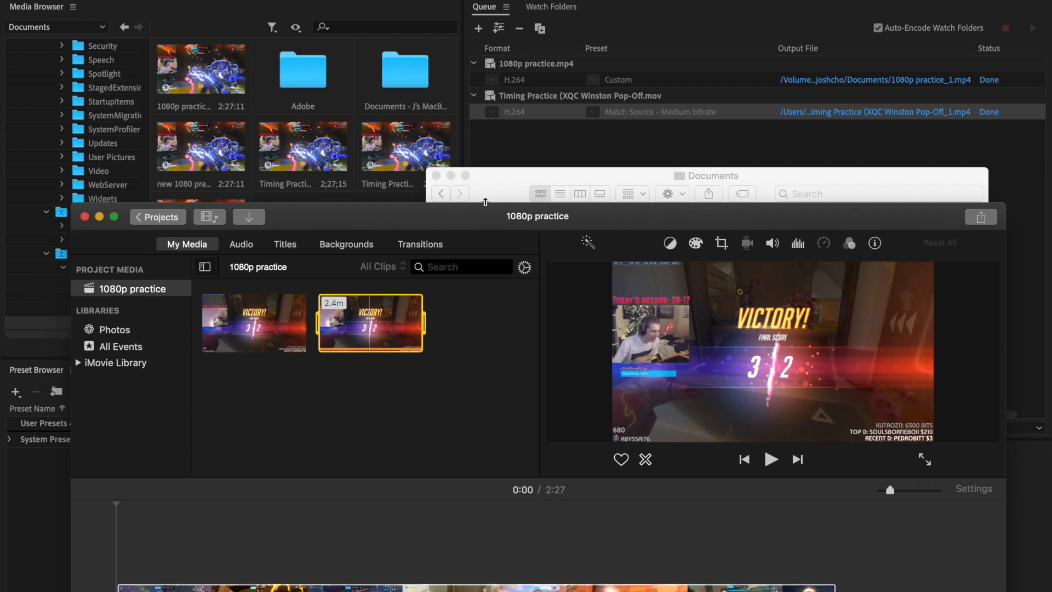
pyautogui.moveTo(468, 218); pyautogui.dragTo(479, 175)
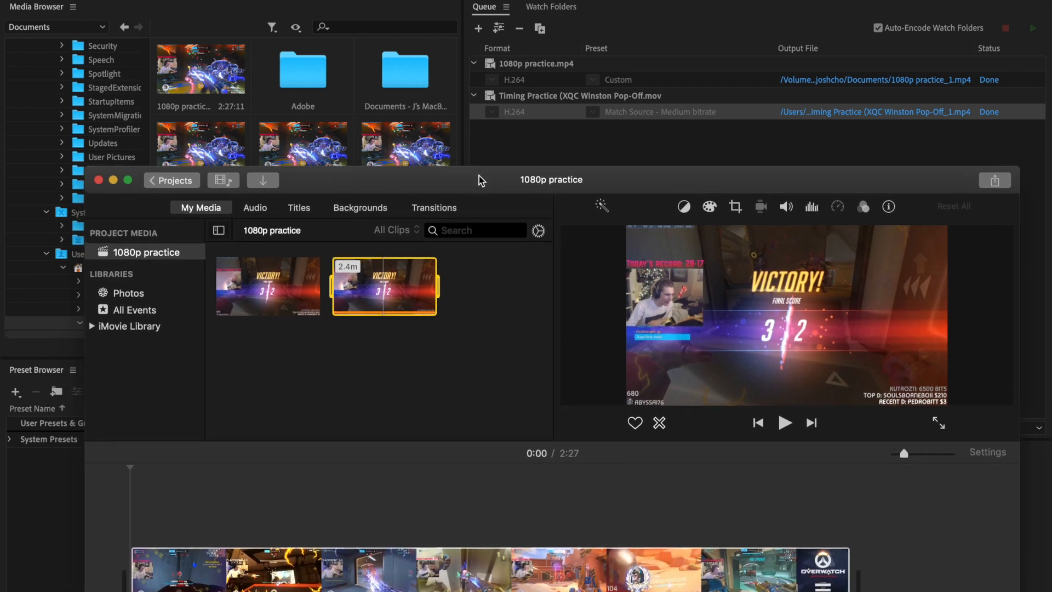